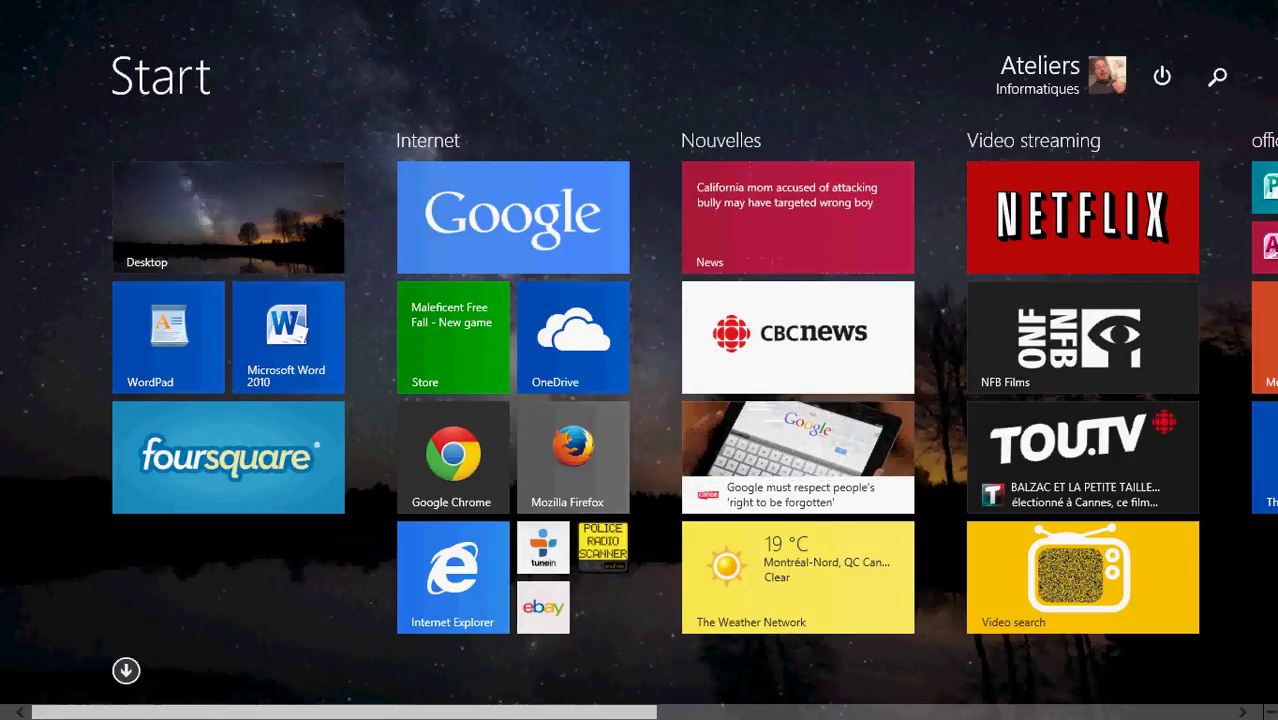
mouse_move(1268, 32)
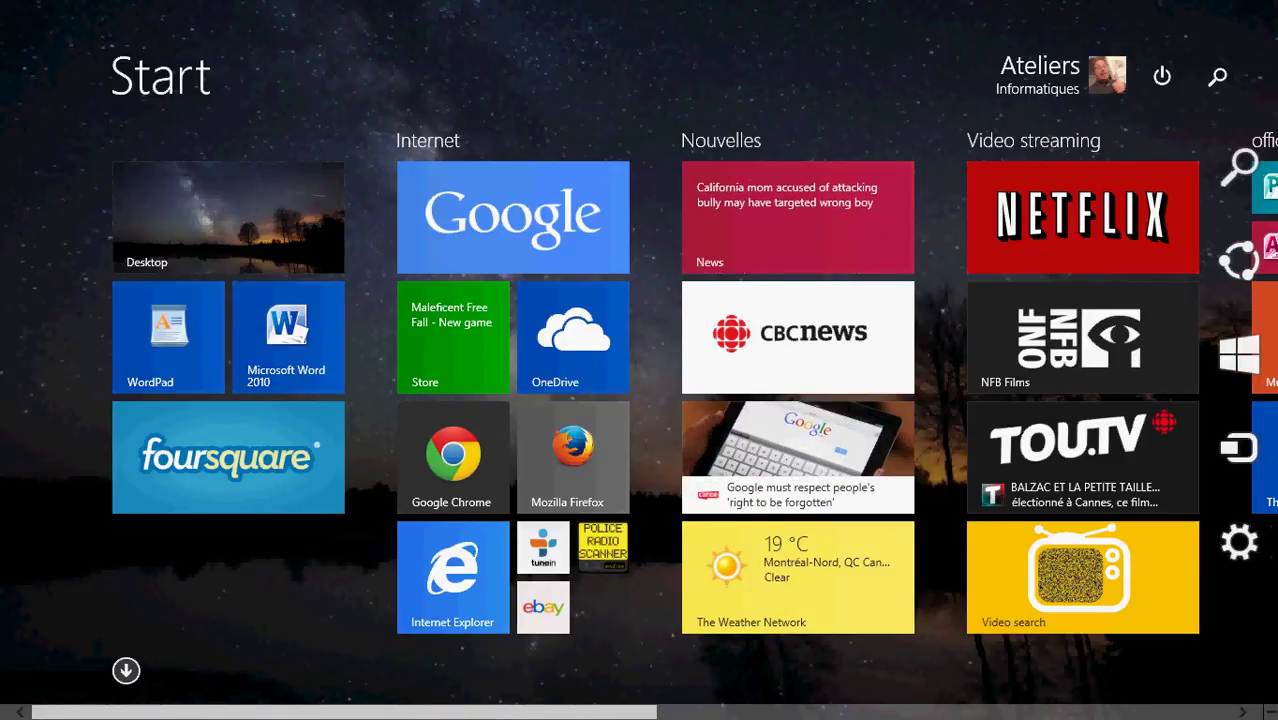
click(1240, 175)
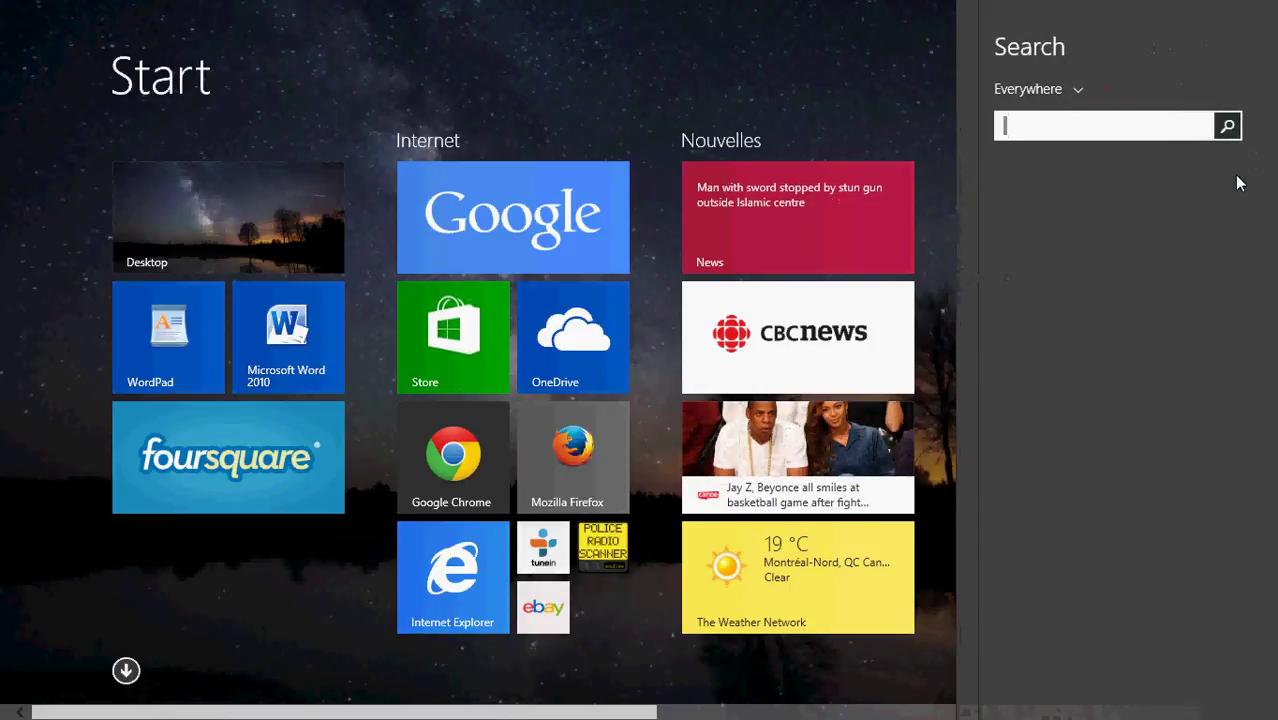
text(resou)
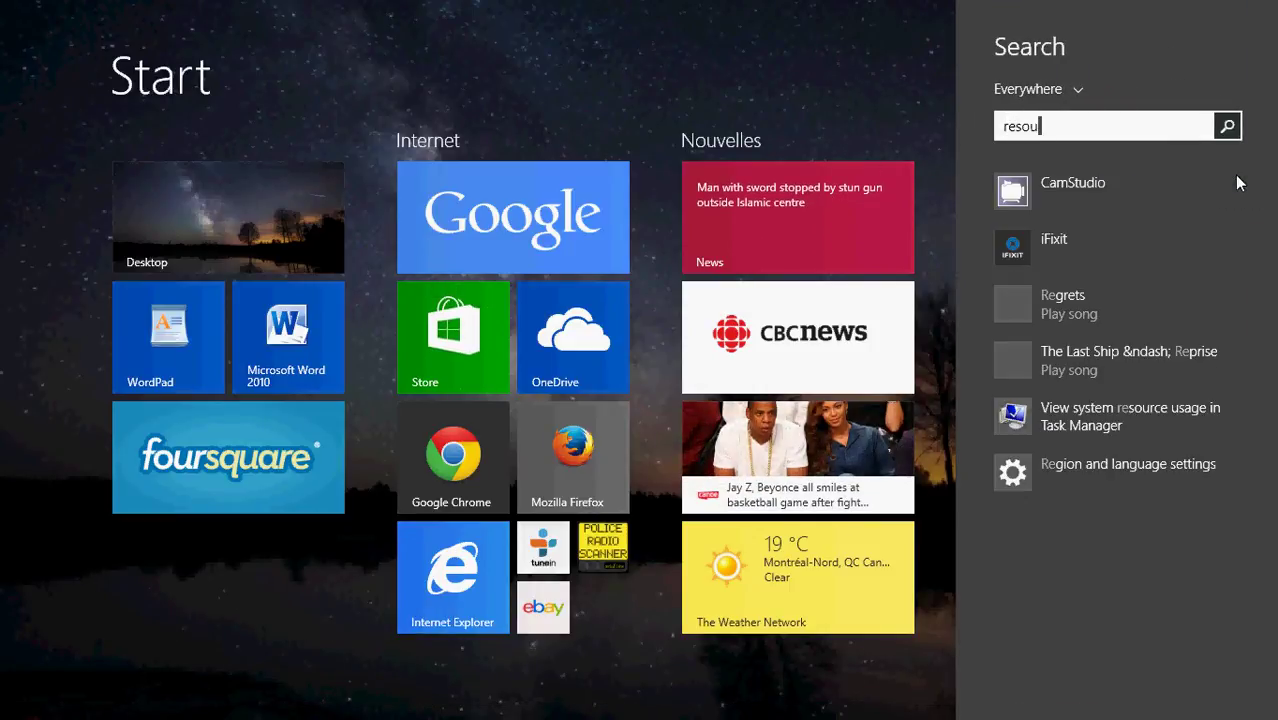
text(rce)
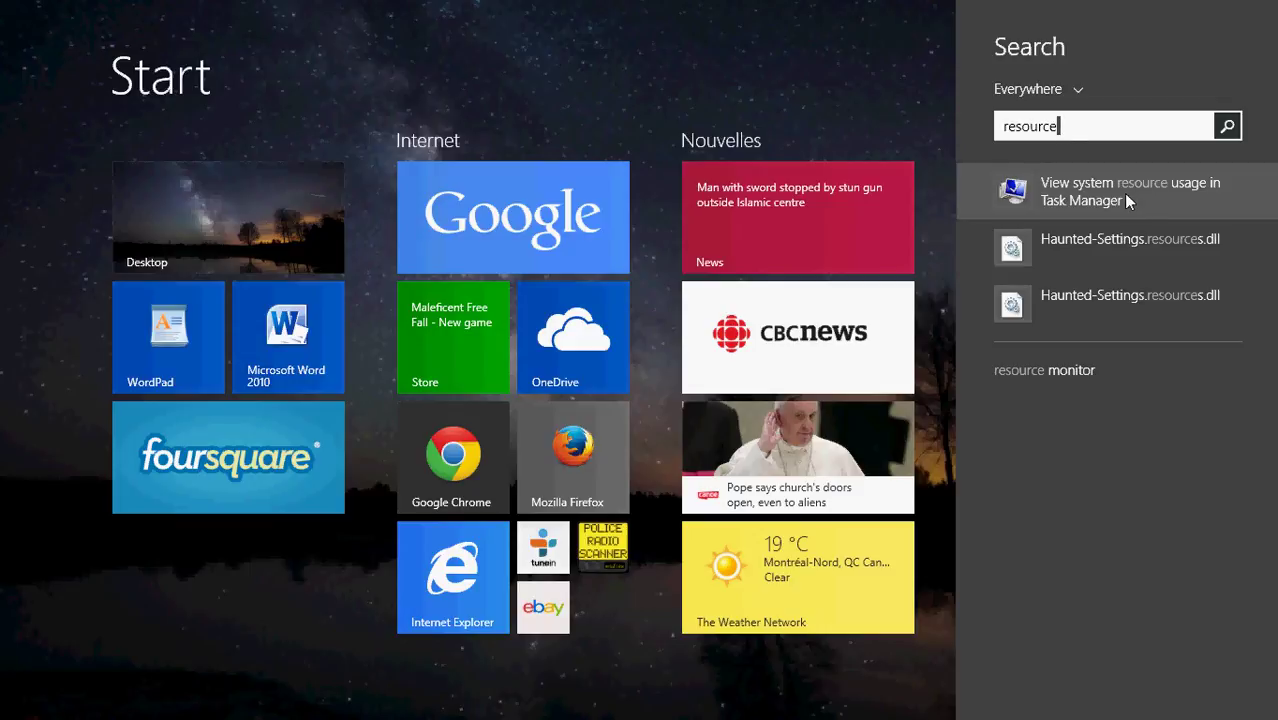
click(755, 40)
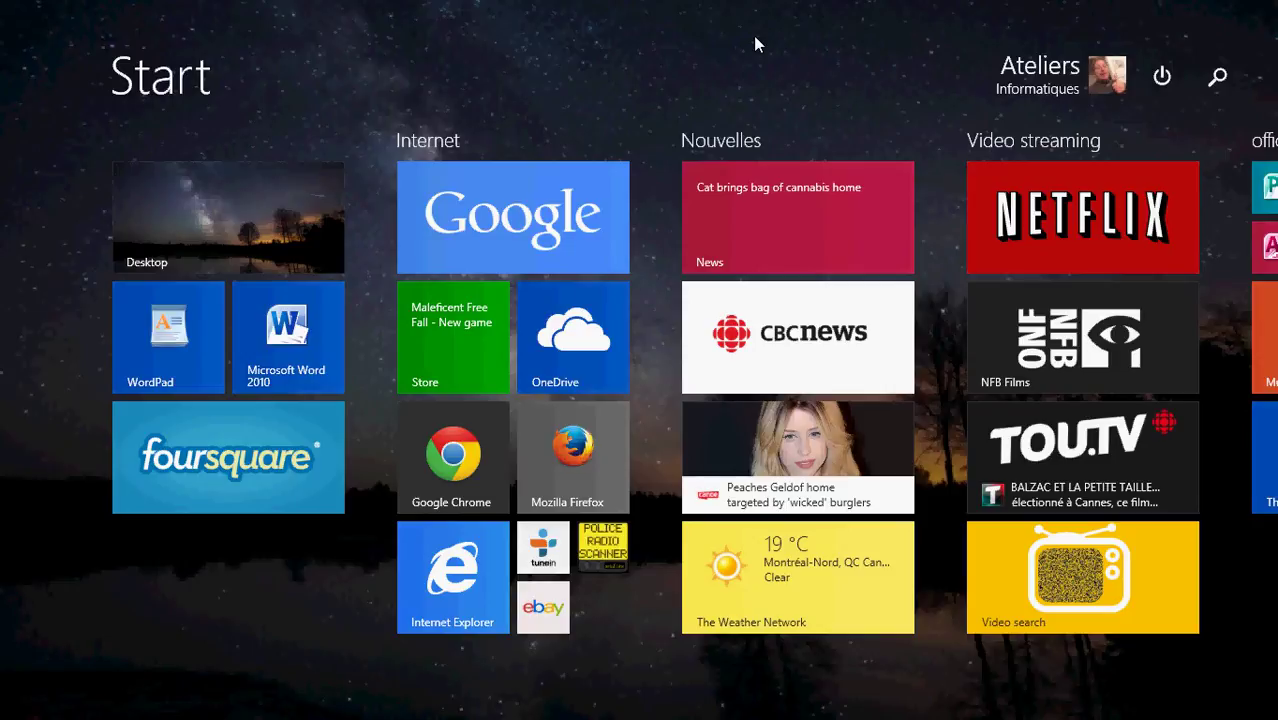
mouse_move(1244, 20)
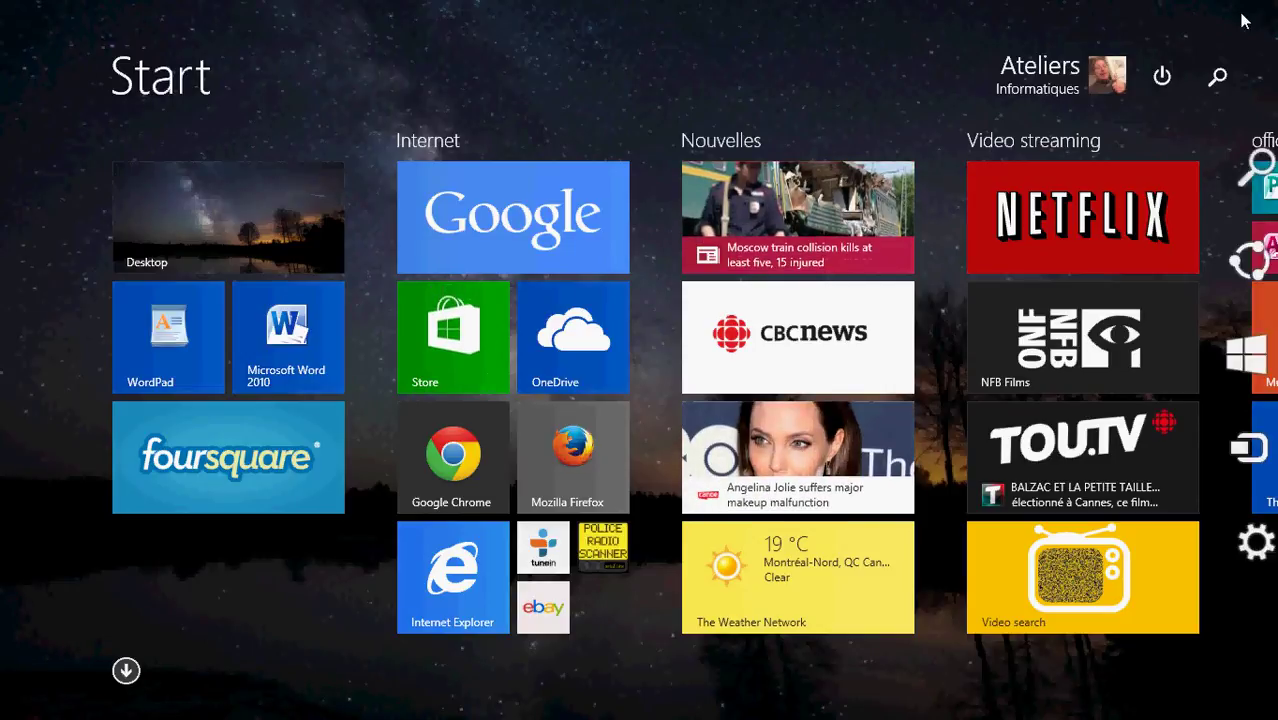
click(1219, 77)
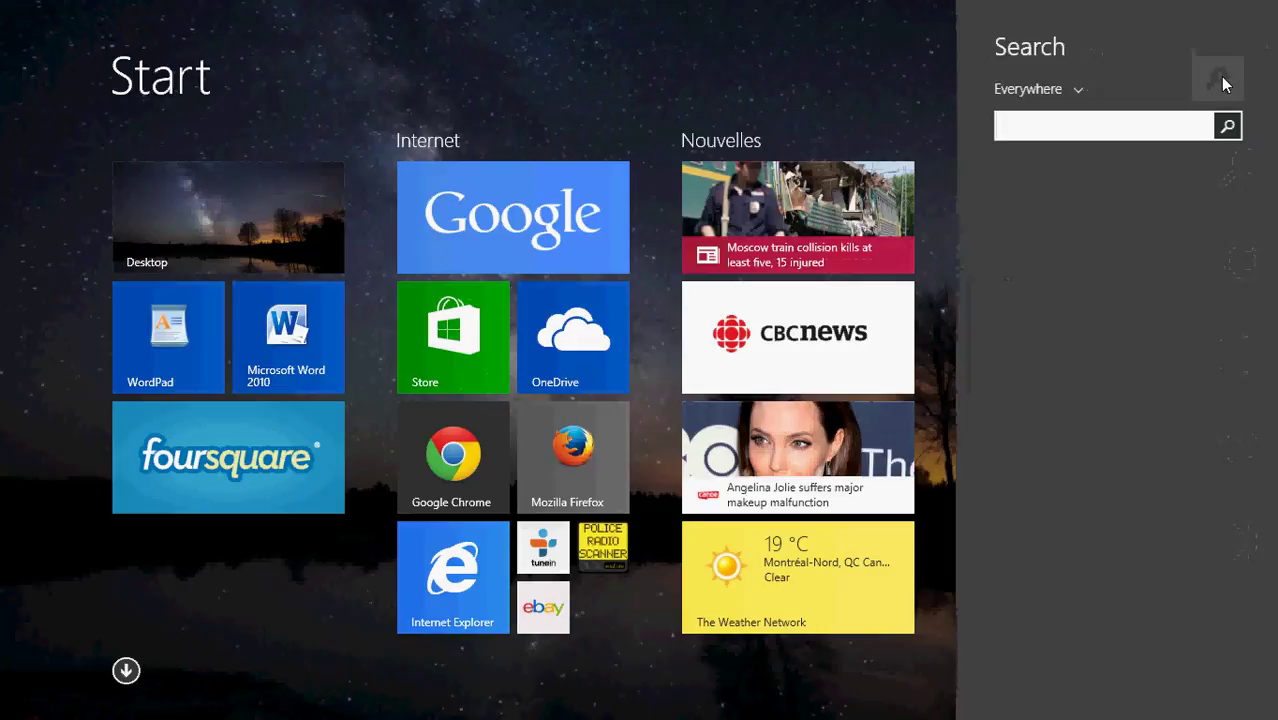
text(task manager)
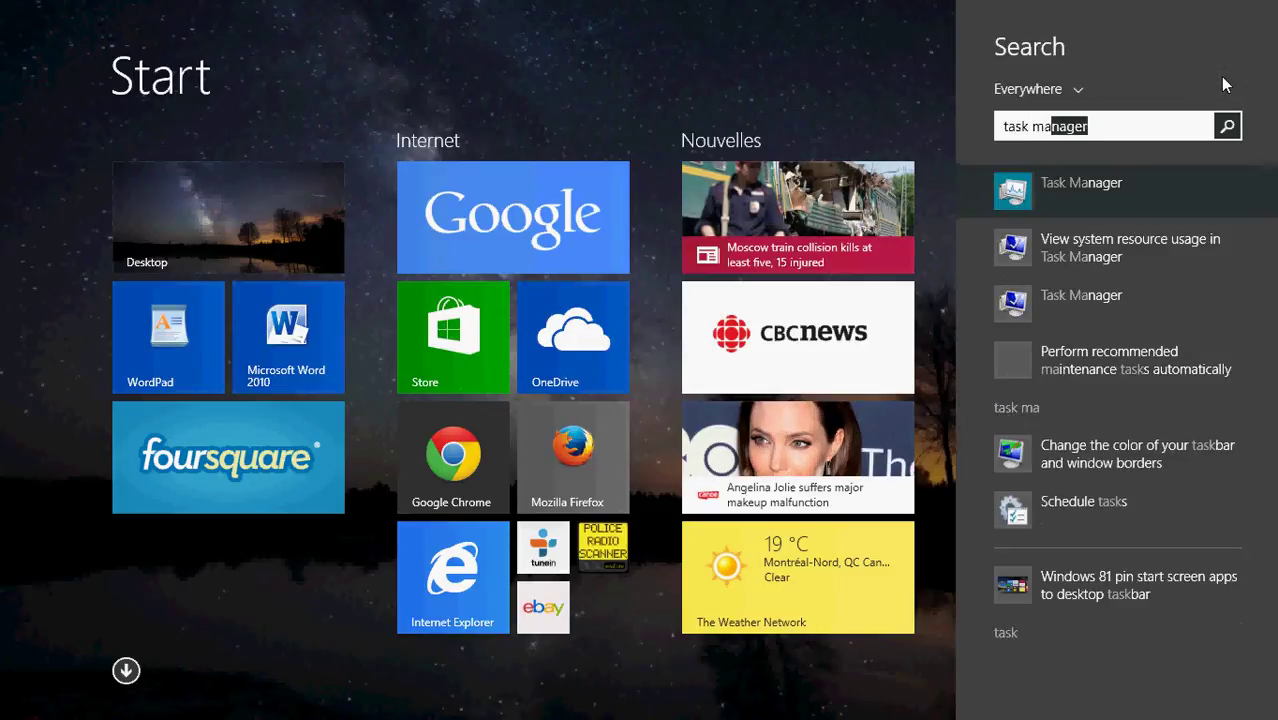
click(225, 233)
Go to the desktop and open Task Manager
click(271, 228)
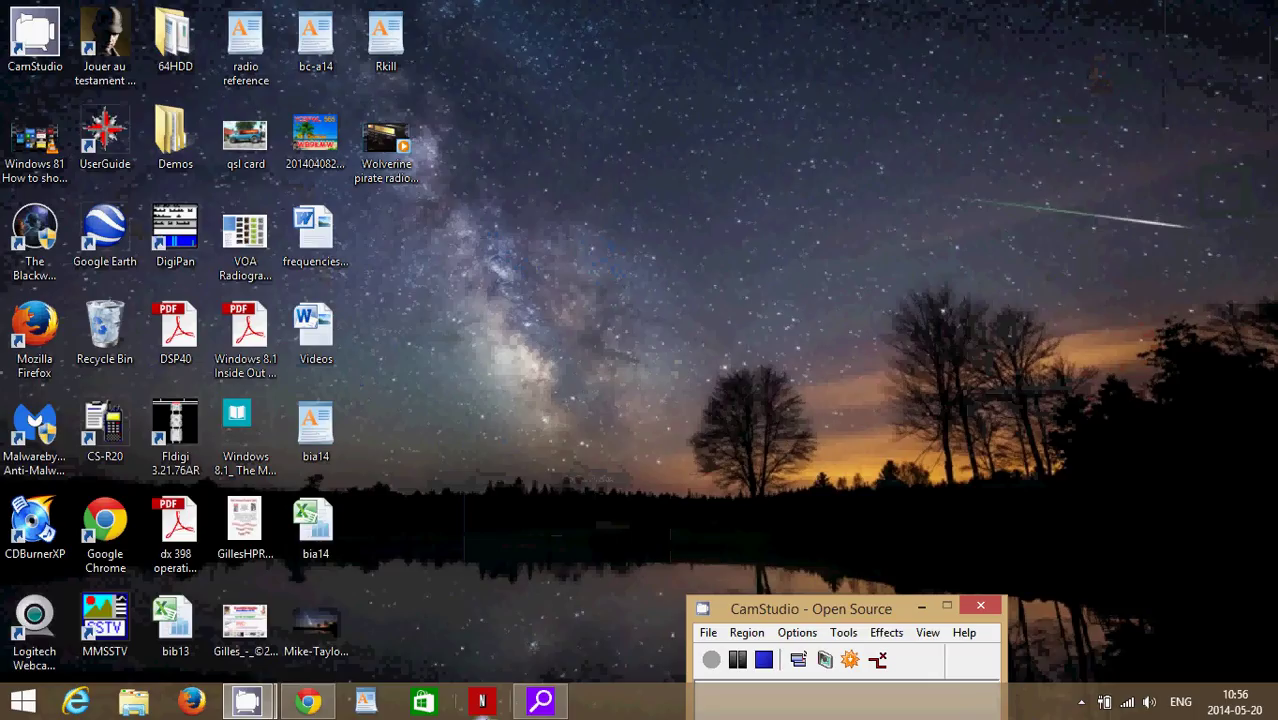
right_click(659, 708)
click(700, 640)
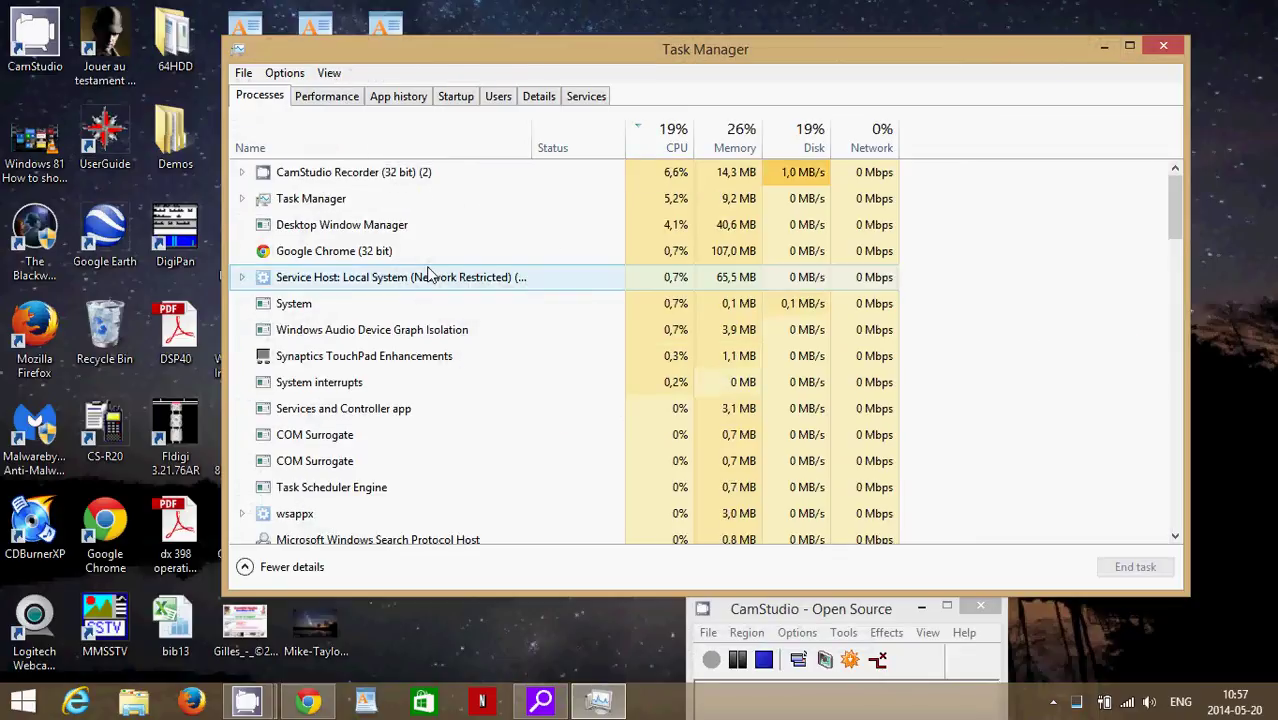
Launch Resource Monitor from Task Manager's performance view, close Task Manager and maximize Resource Monitor
click(330, 97)
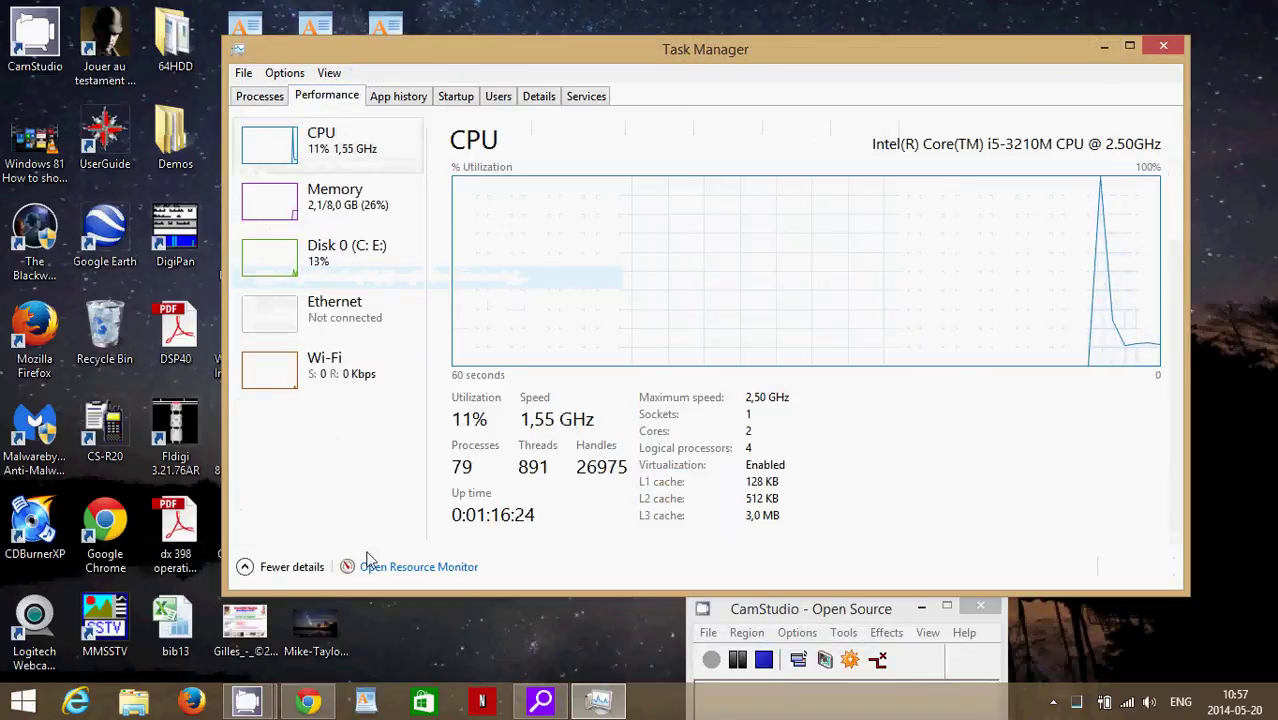
click(430, 567)
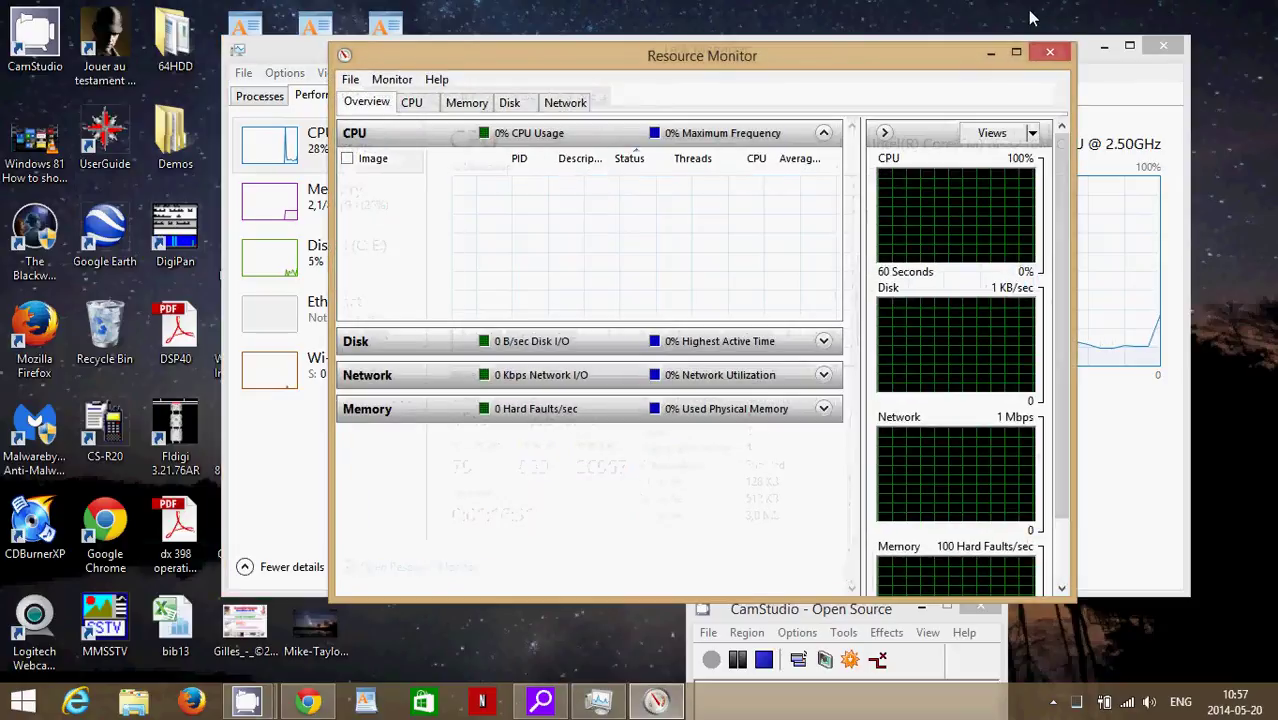
click(1162, 45)
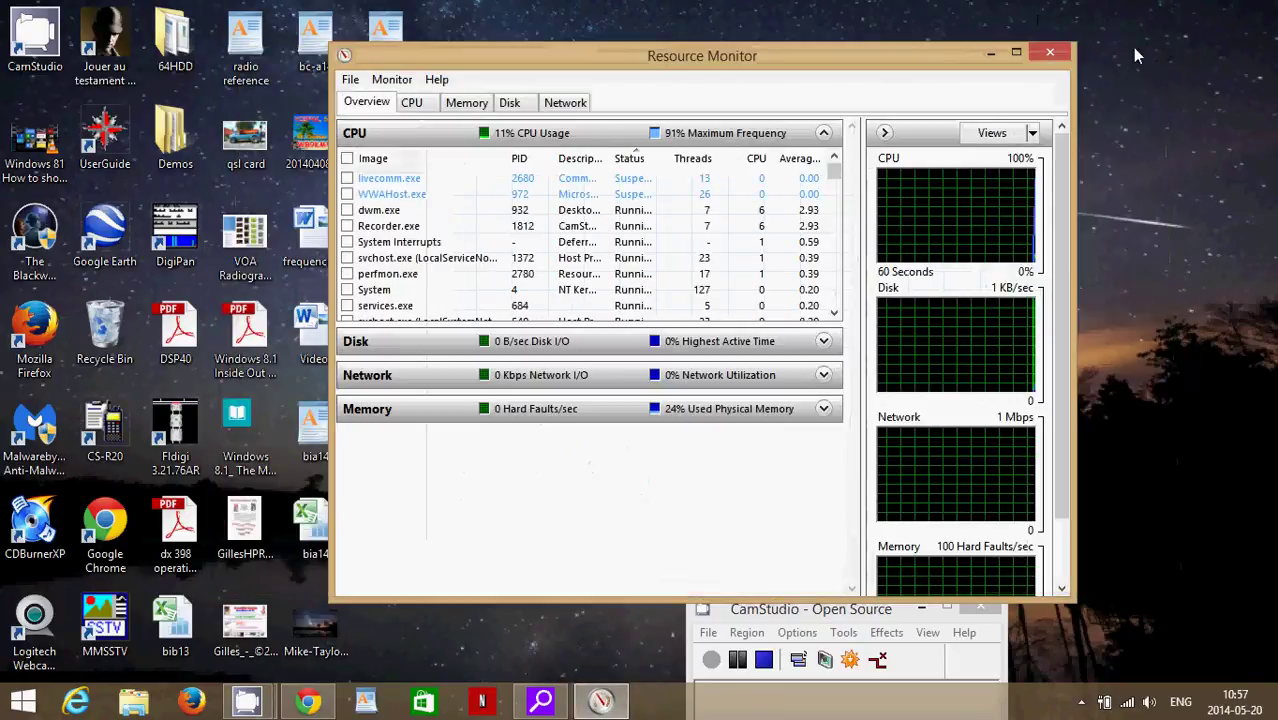
click(1016, 51)
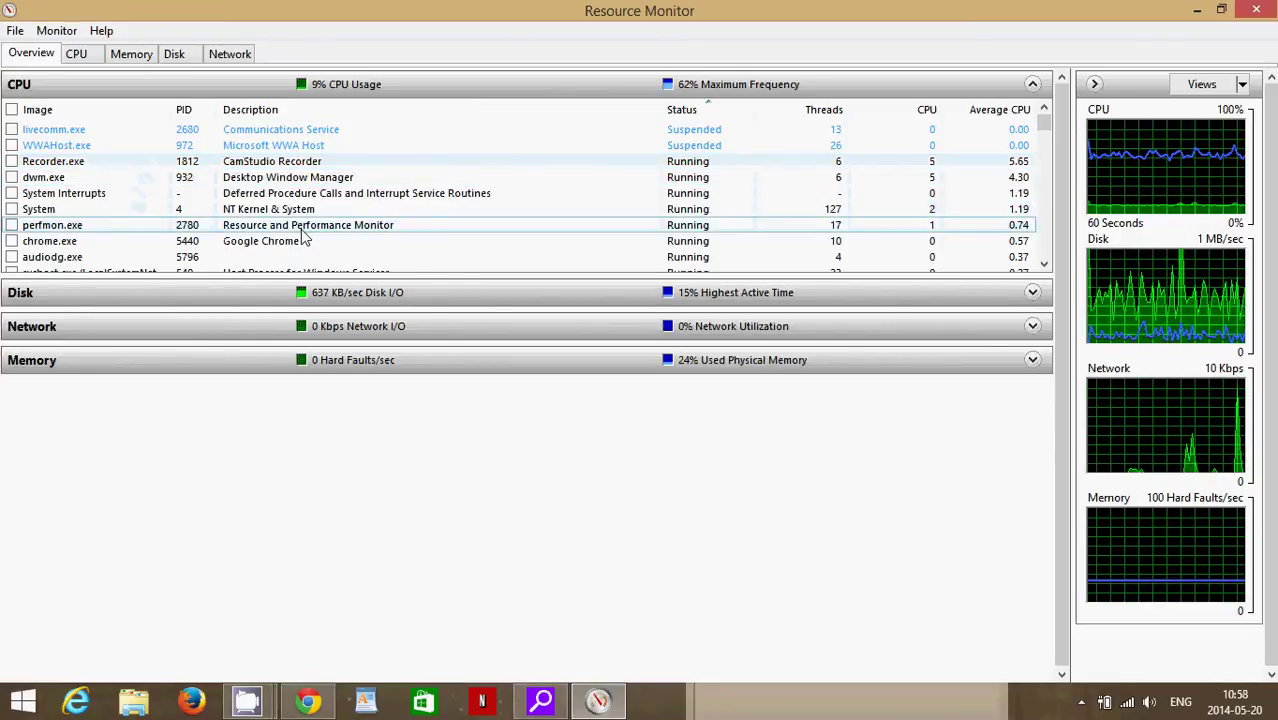
Look up the perfmon.exe process online at File.net and check which actions are available for the chrome.exe process
drag(1045, 127, 1047, 144)
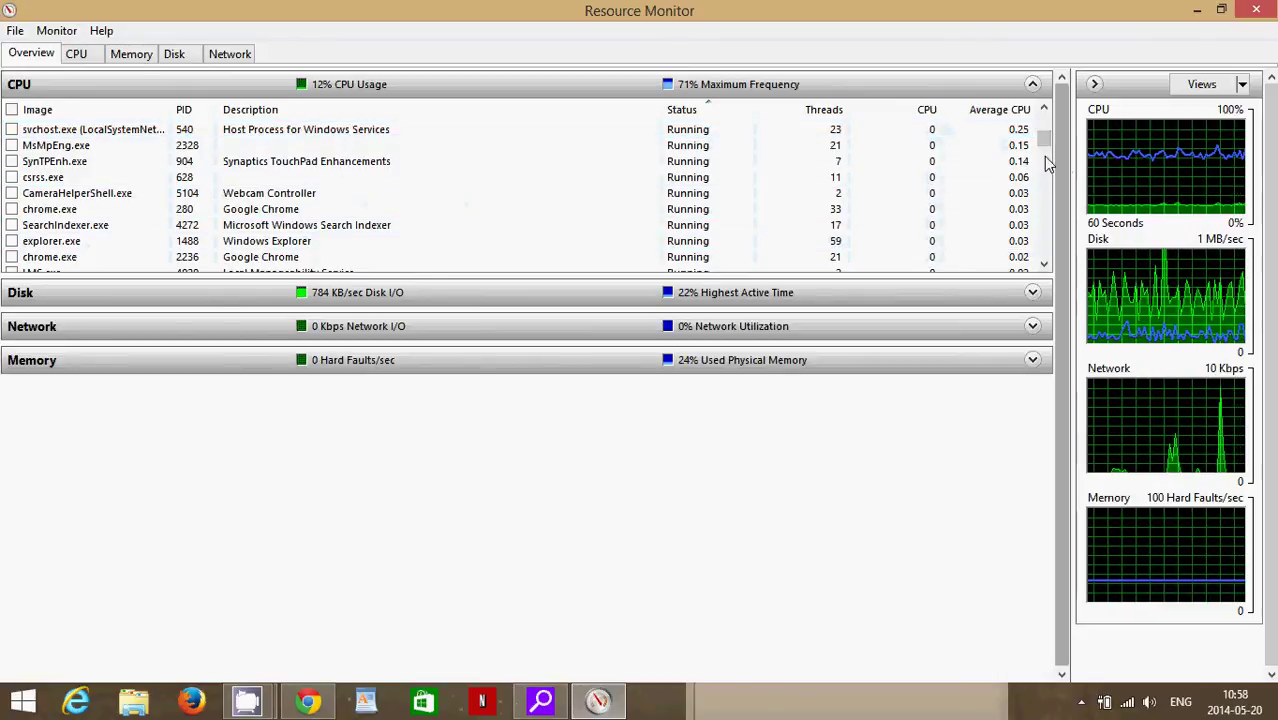
drag(1038, 138, 1038, 117)
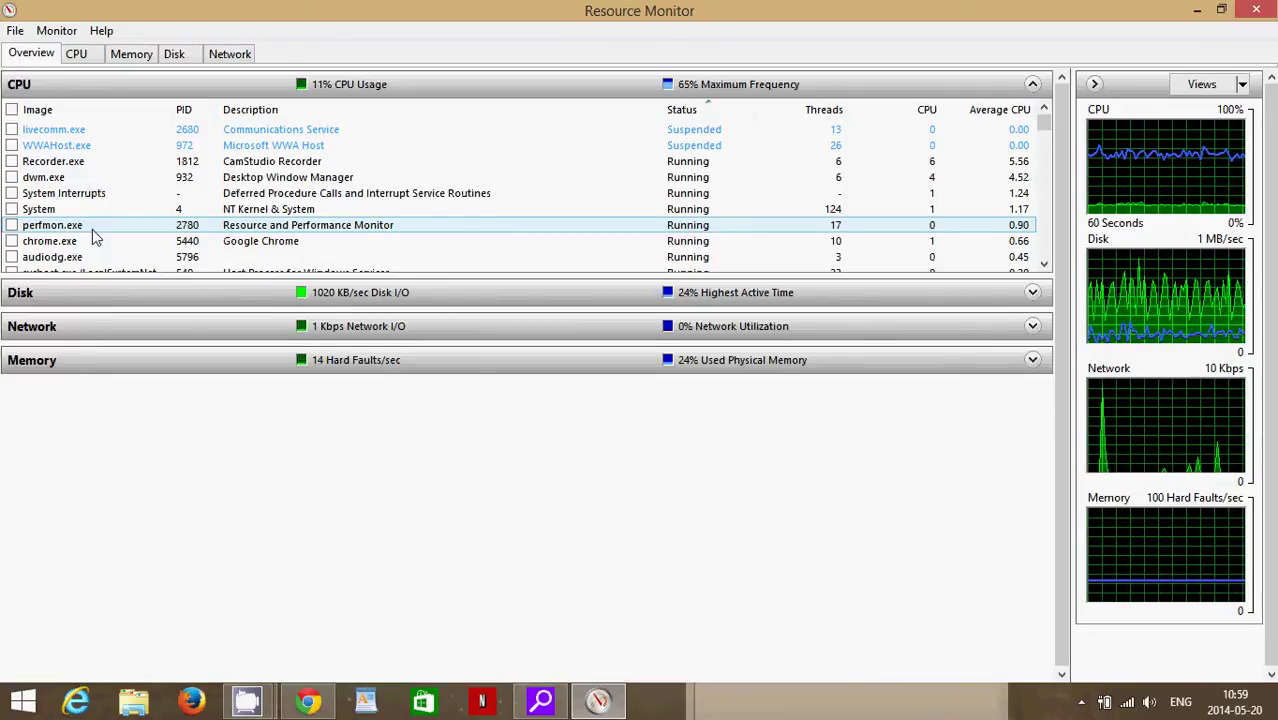
right_click(92, 229)
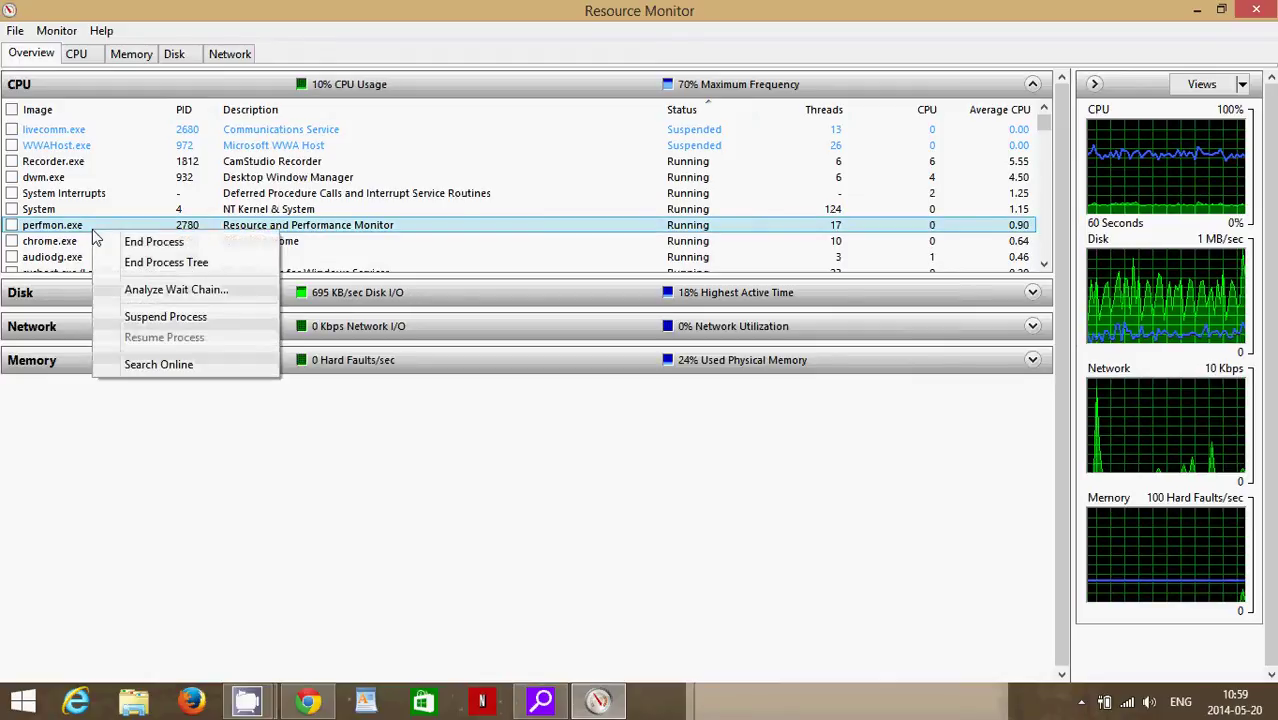
click(190, 366)
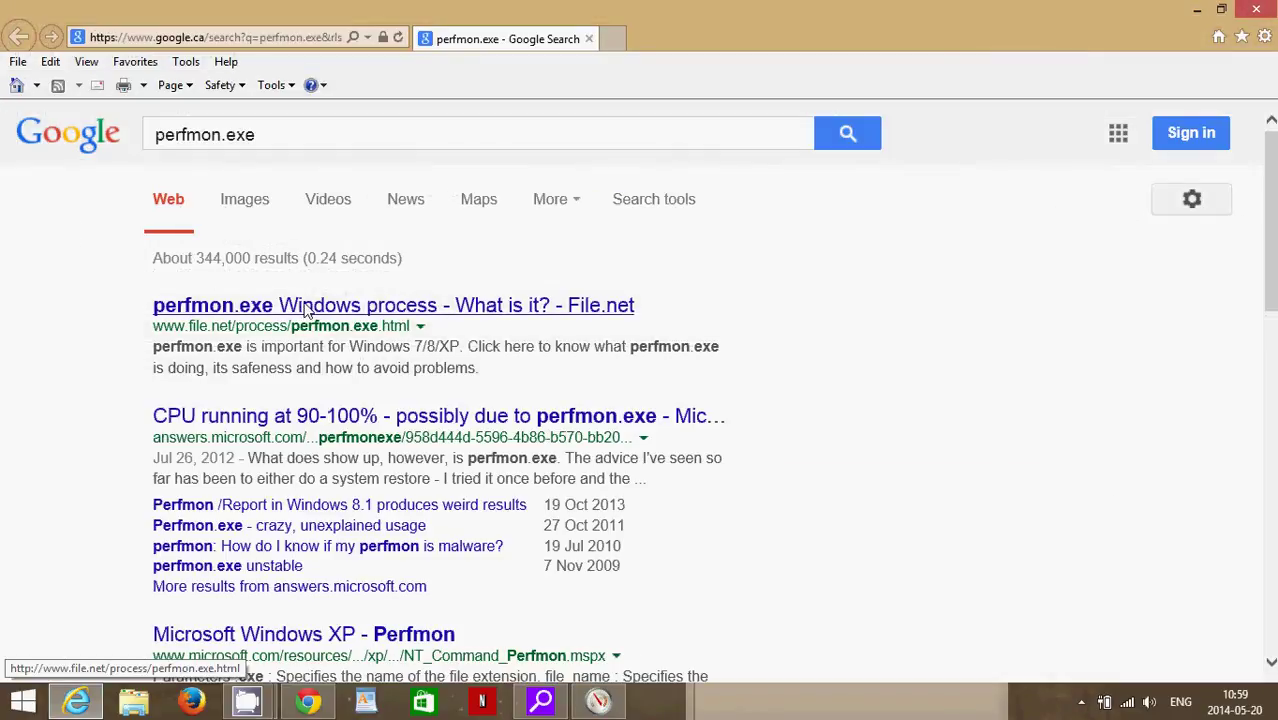
click(307, 312)
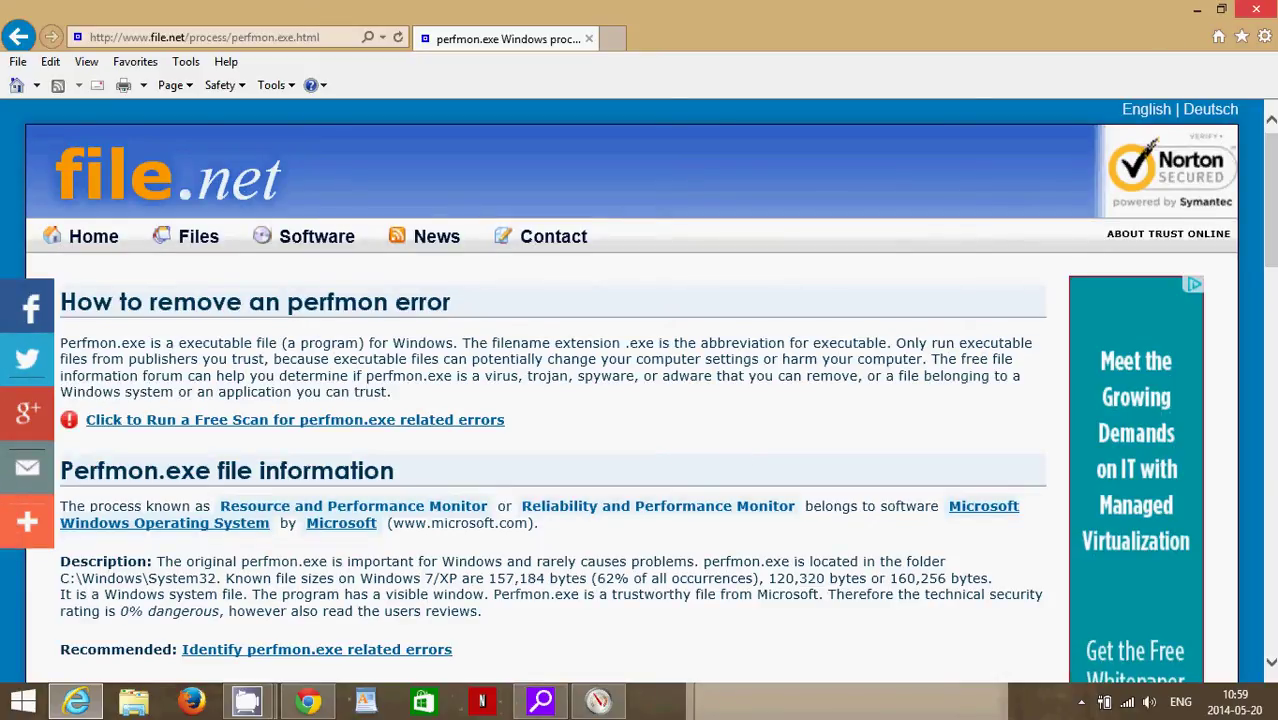
click(1258, 9)
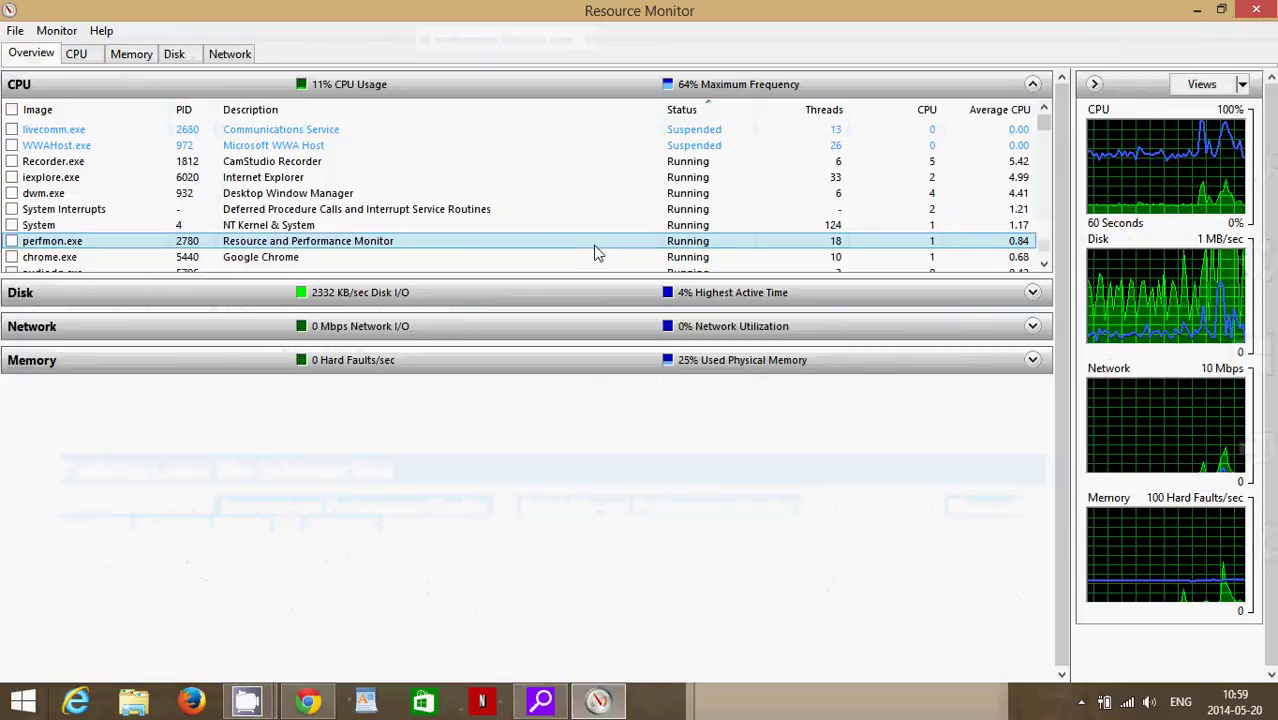
right_click(488, 245)
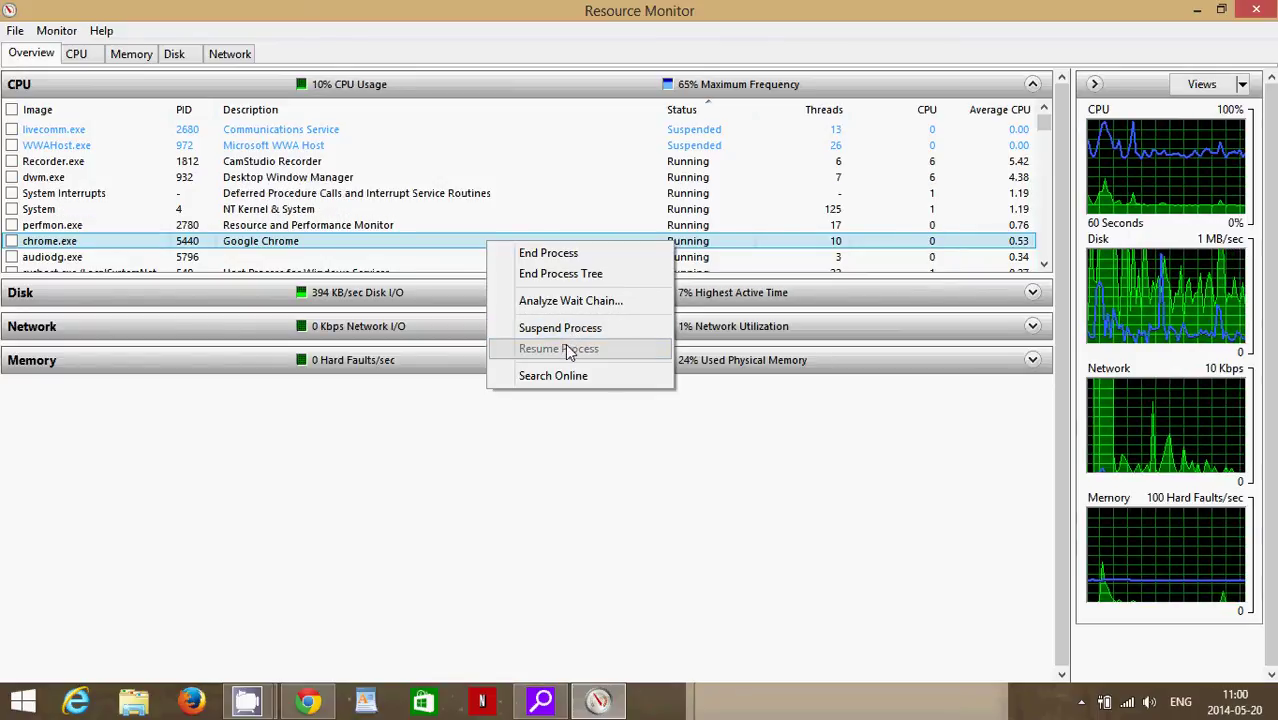
click(707, 63)
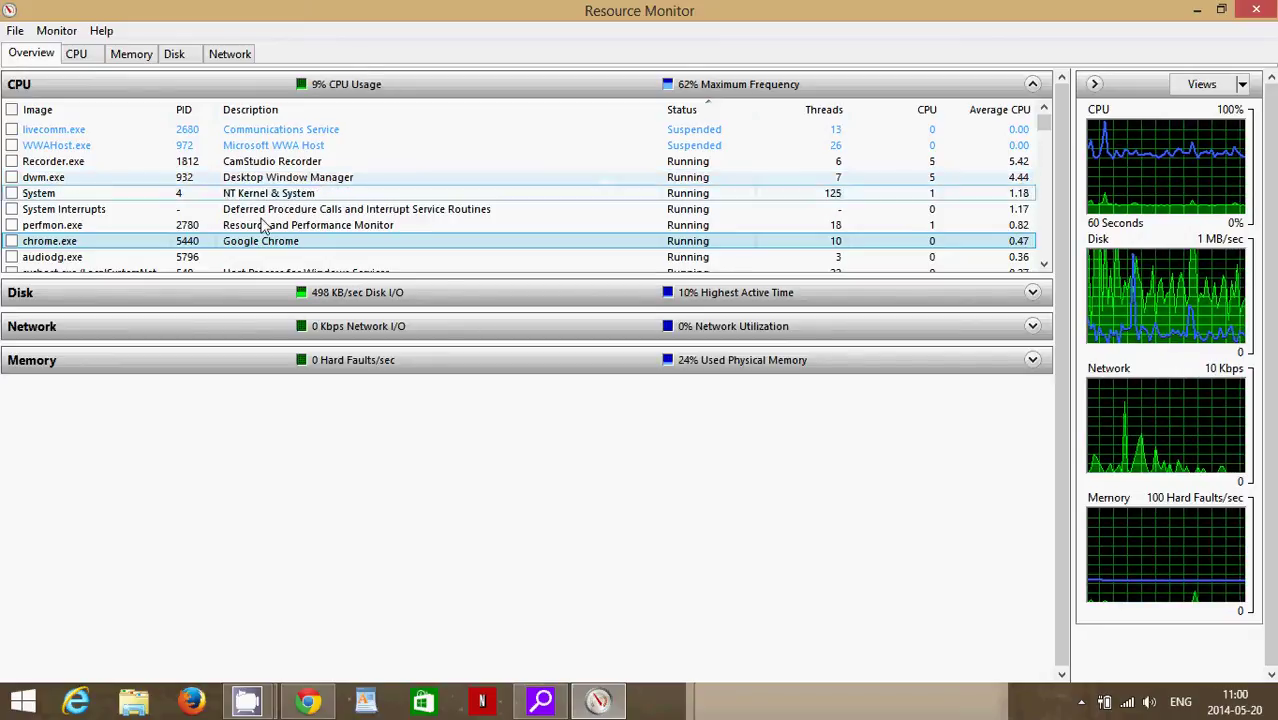
Examine the total, service and per-core graphs in Resource Monitor's detailed CPU view
click(84, 58)
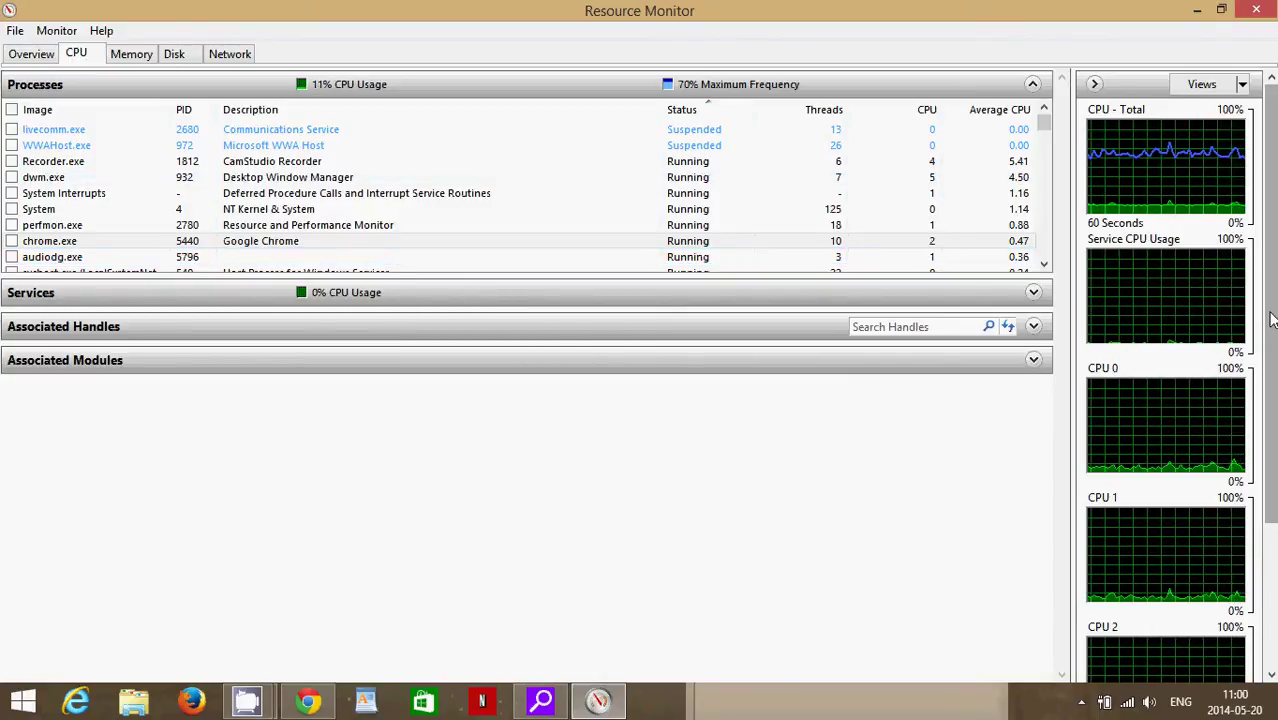
drag(1272, 318, 1272, 357)
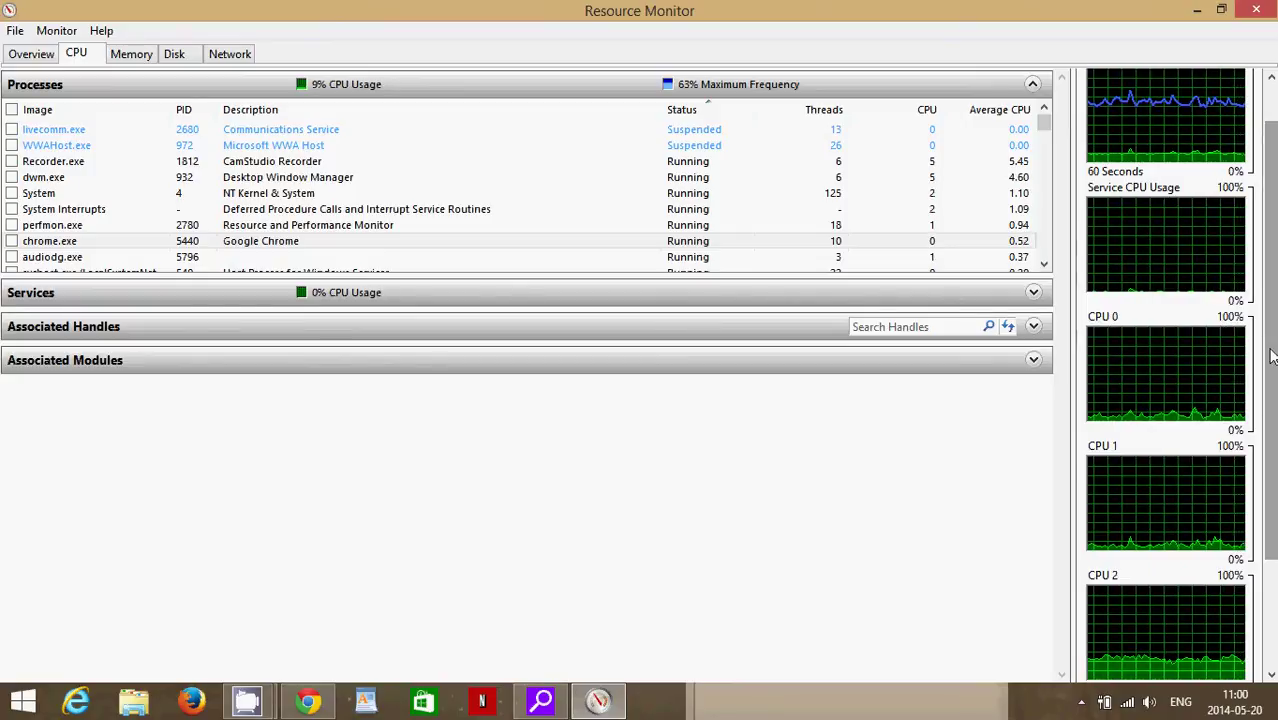
drag(1270, 357, 1270, 480)
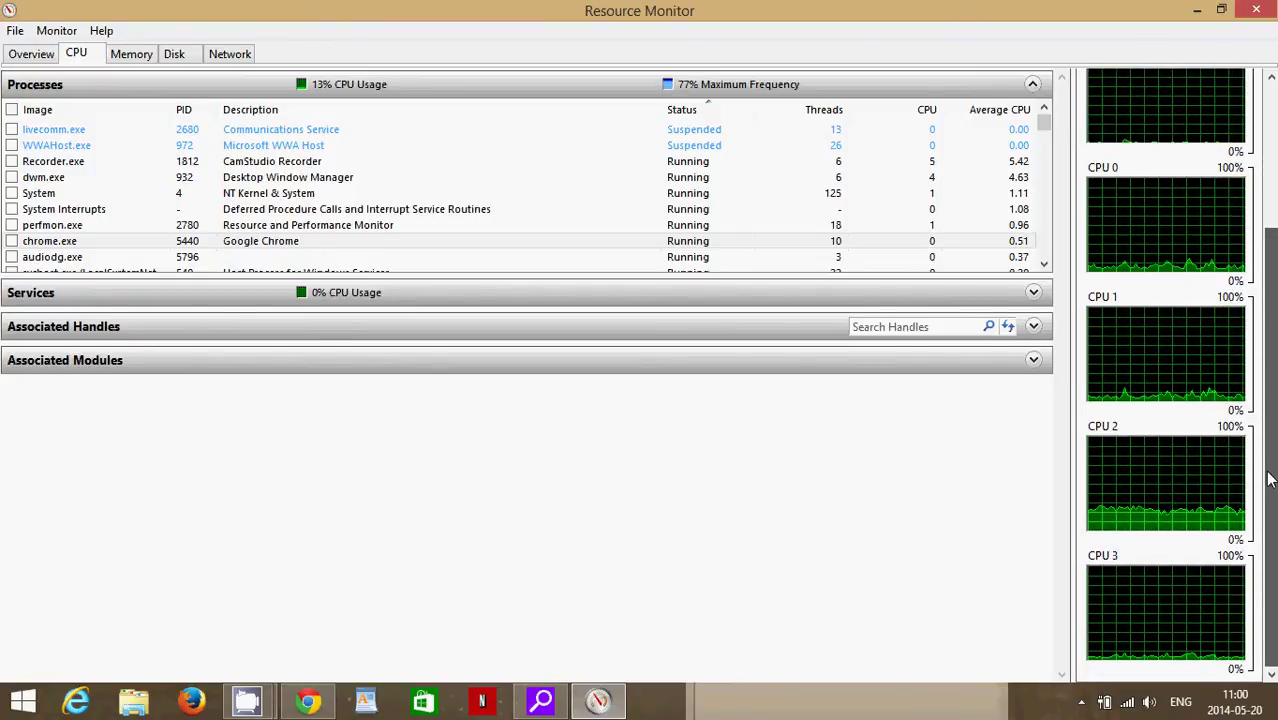
drag(1270, 480, 1270, 305)
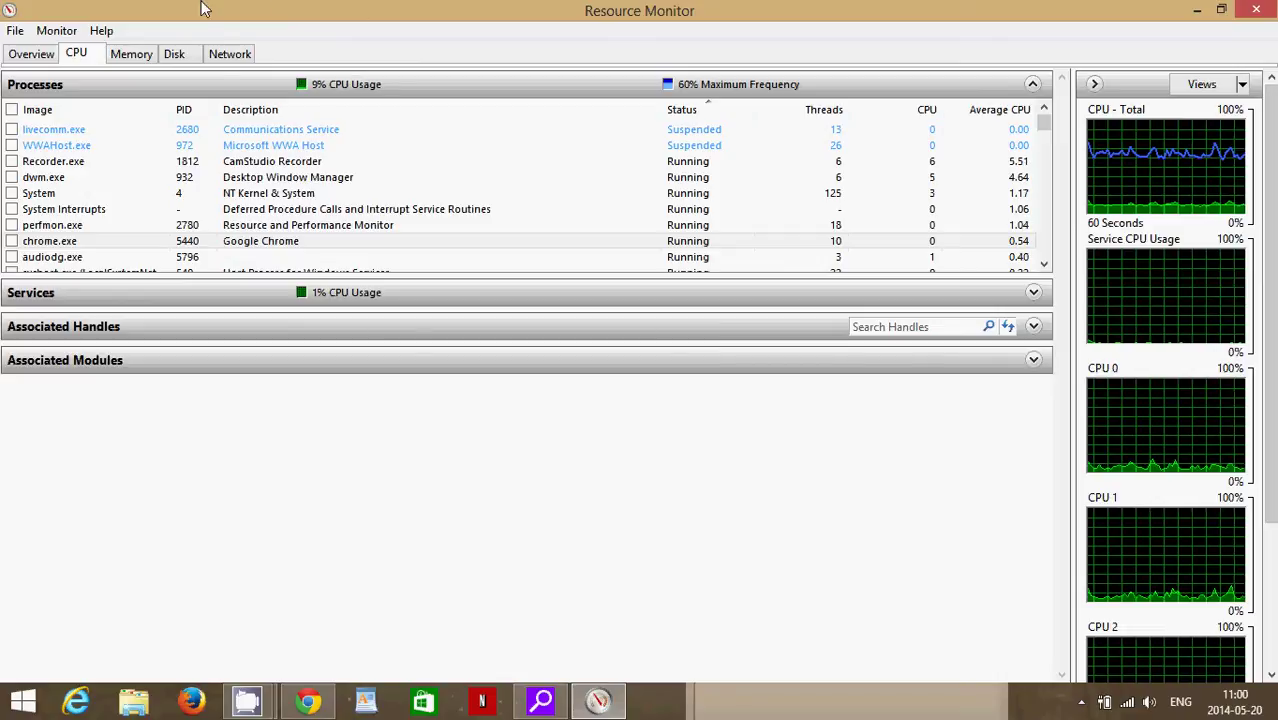
Review the memory usage and disk activity details, including the actions available for the chrome.exe process using the disk
click(130, 53)
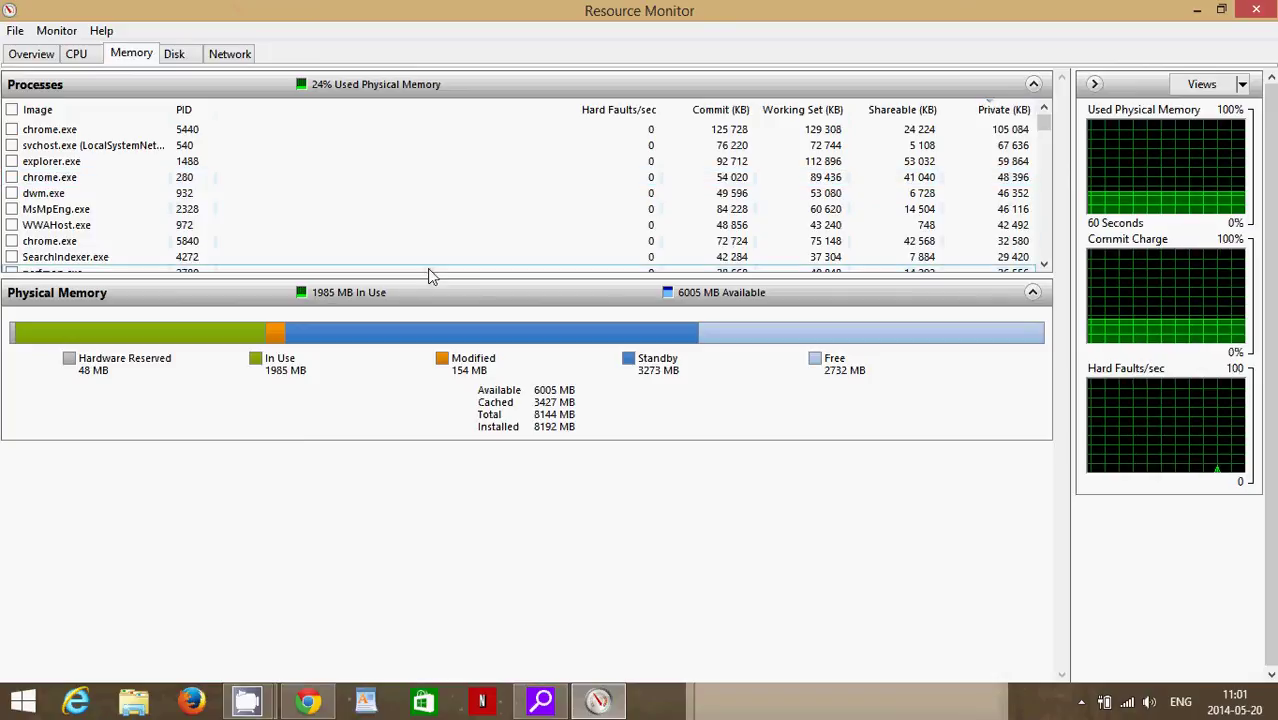
click(178, 56)
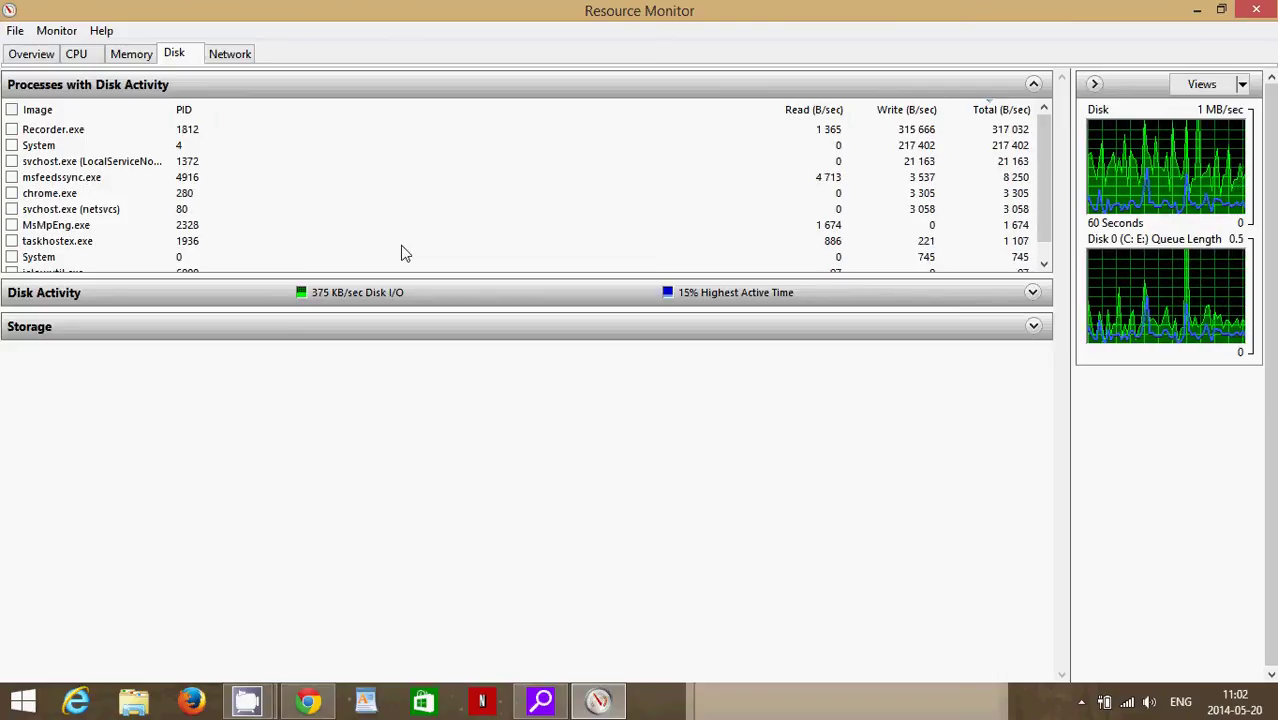
right_click(295, 198)
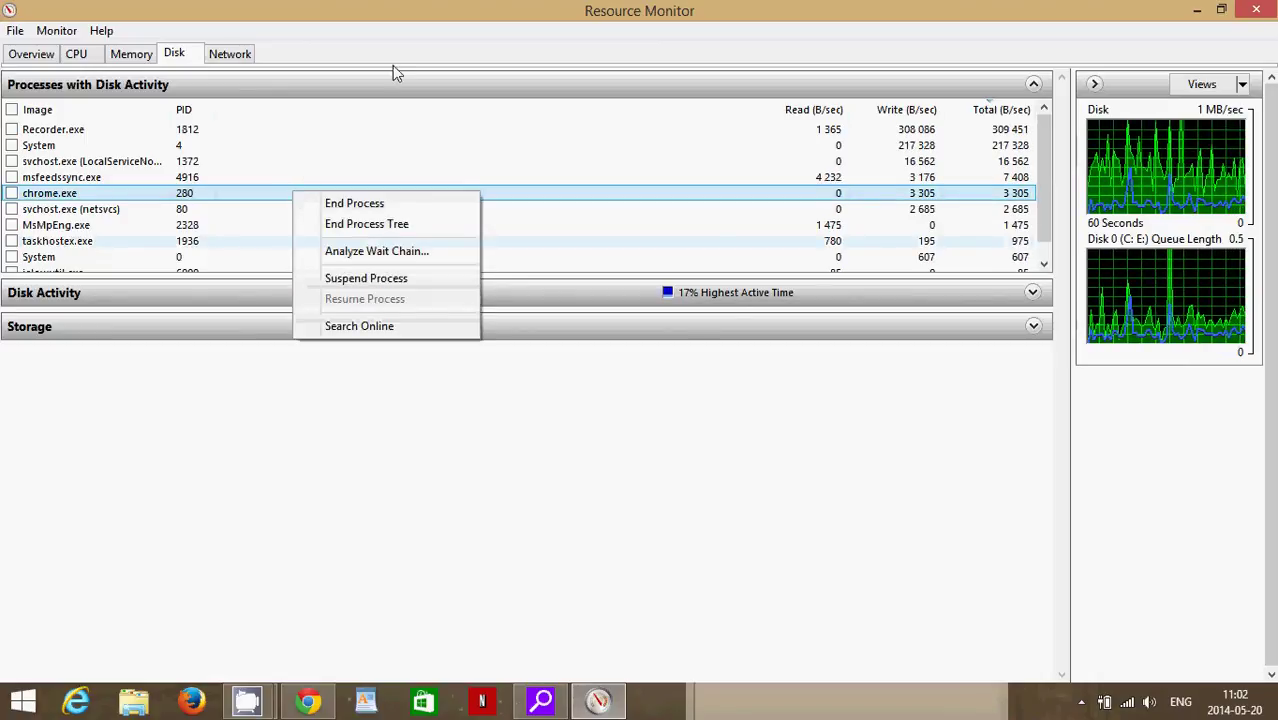
click(459, 42)
Examine the processes with network activity and the connection graphs down to Wi-Fi
click(231, 55)
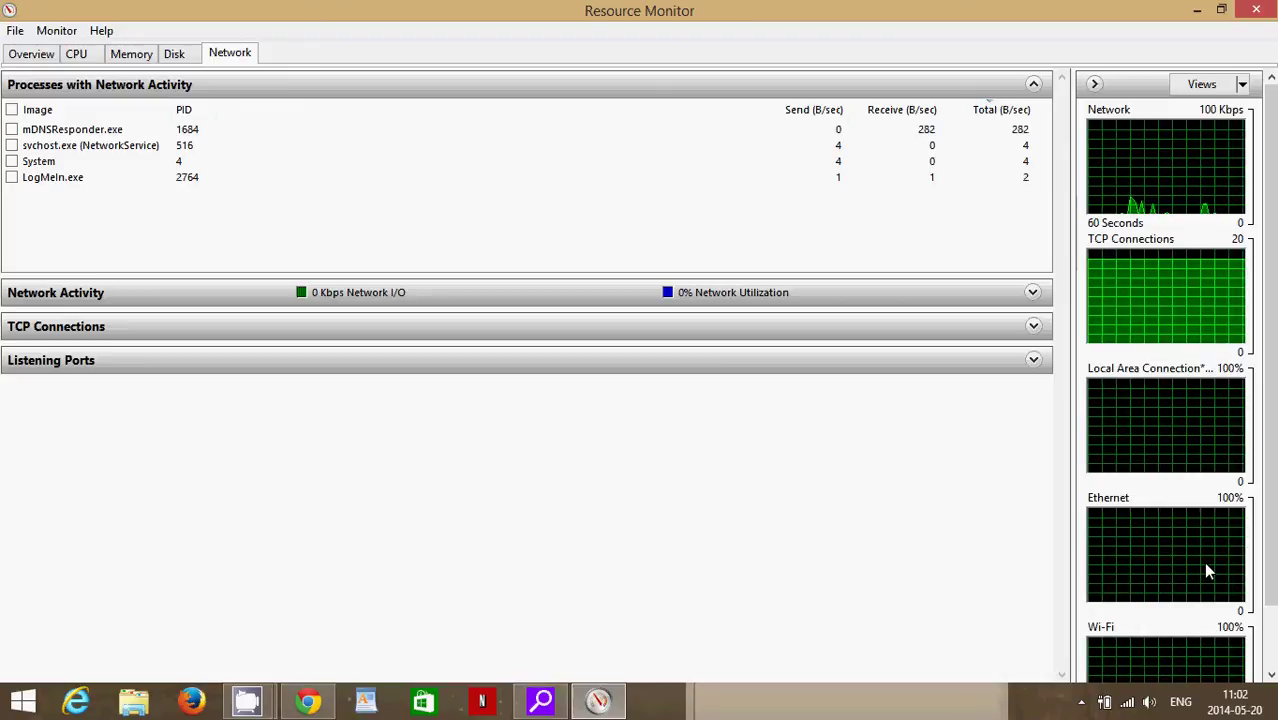
drag(1273, 457, 1275, 478)
scroll(1275, 478, down, 1)
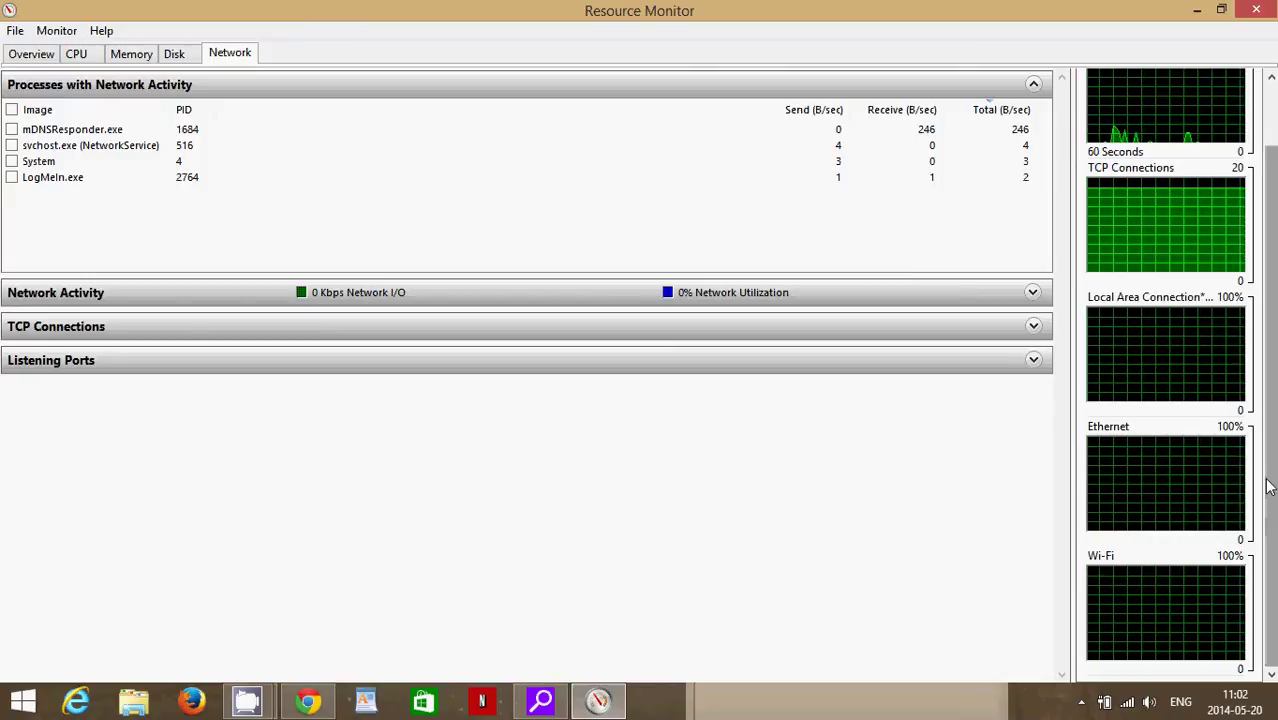
click(306, 703)
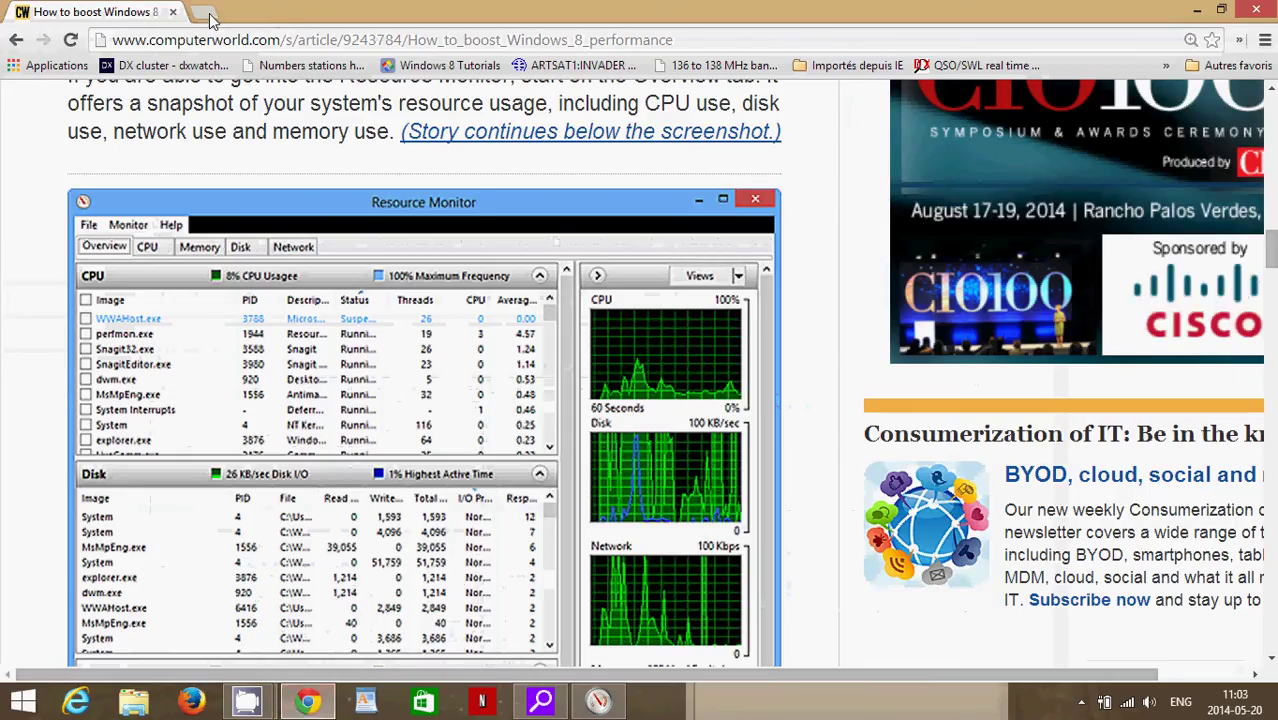
click(208, 14)
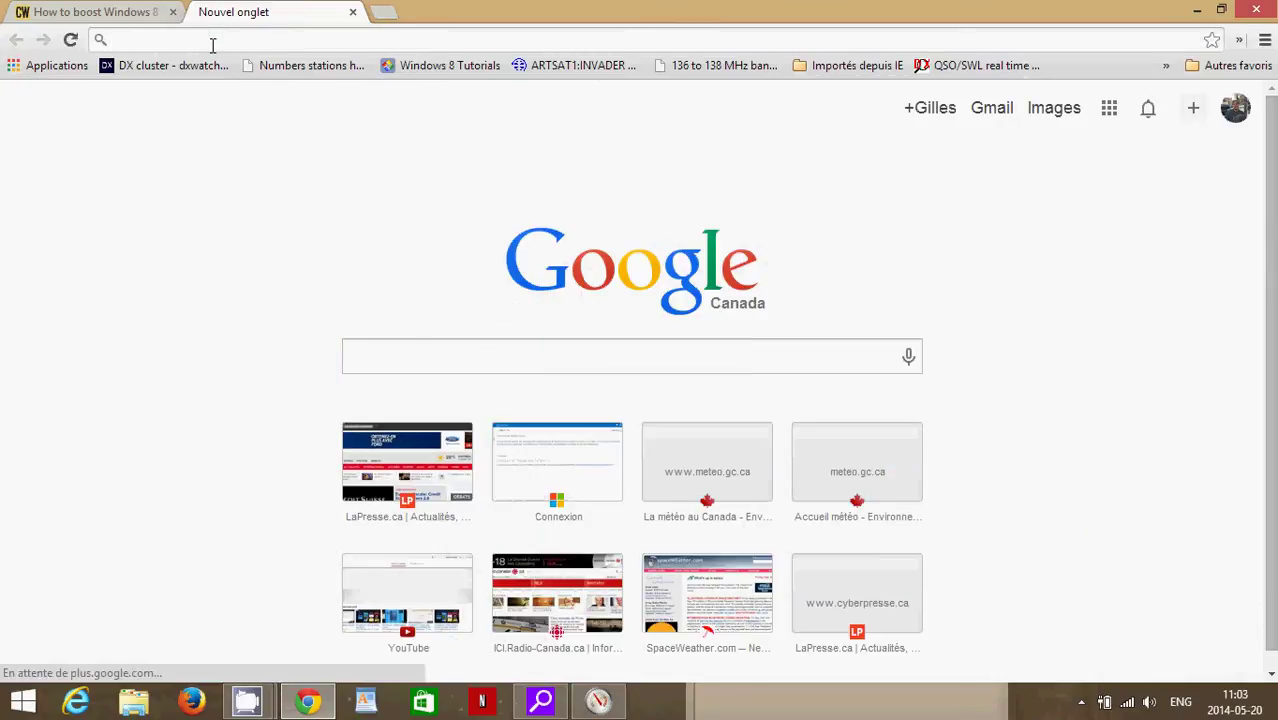
text(speed)
key(Return)
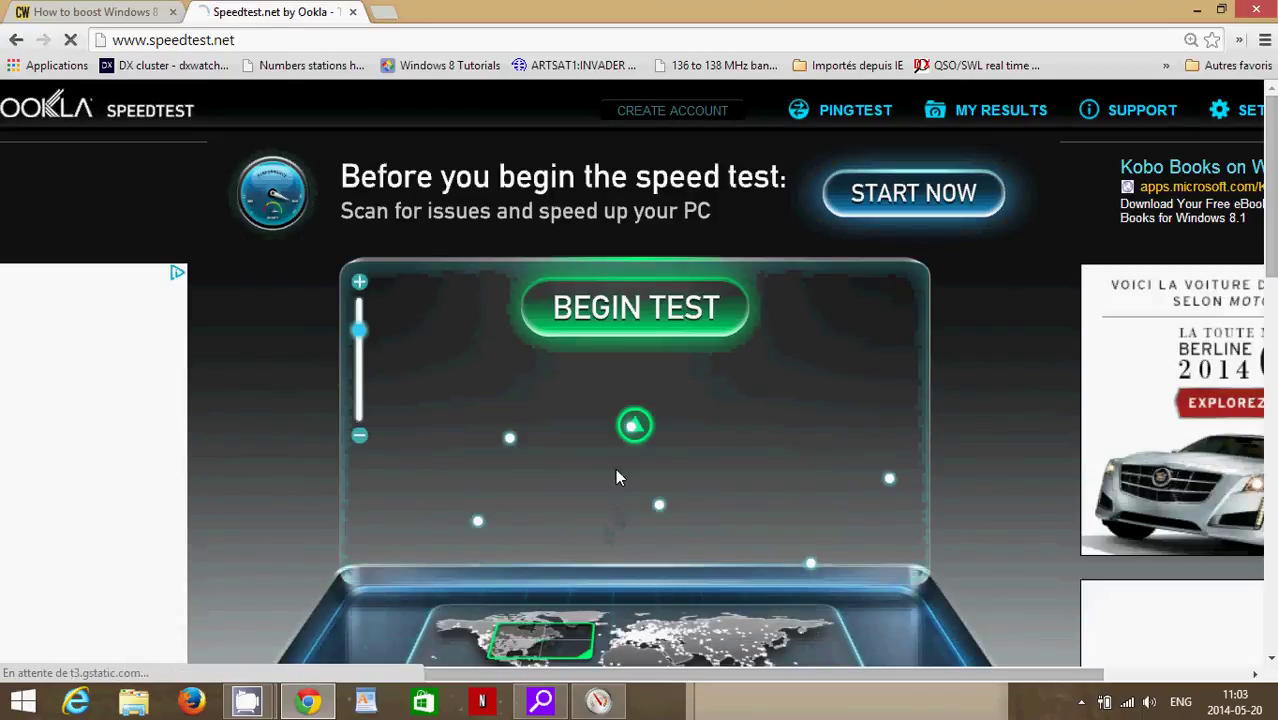
click(633, 330)
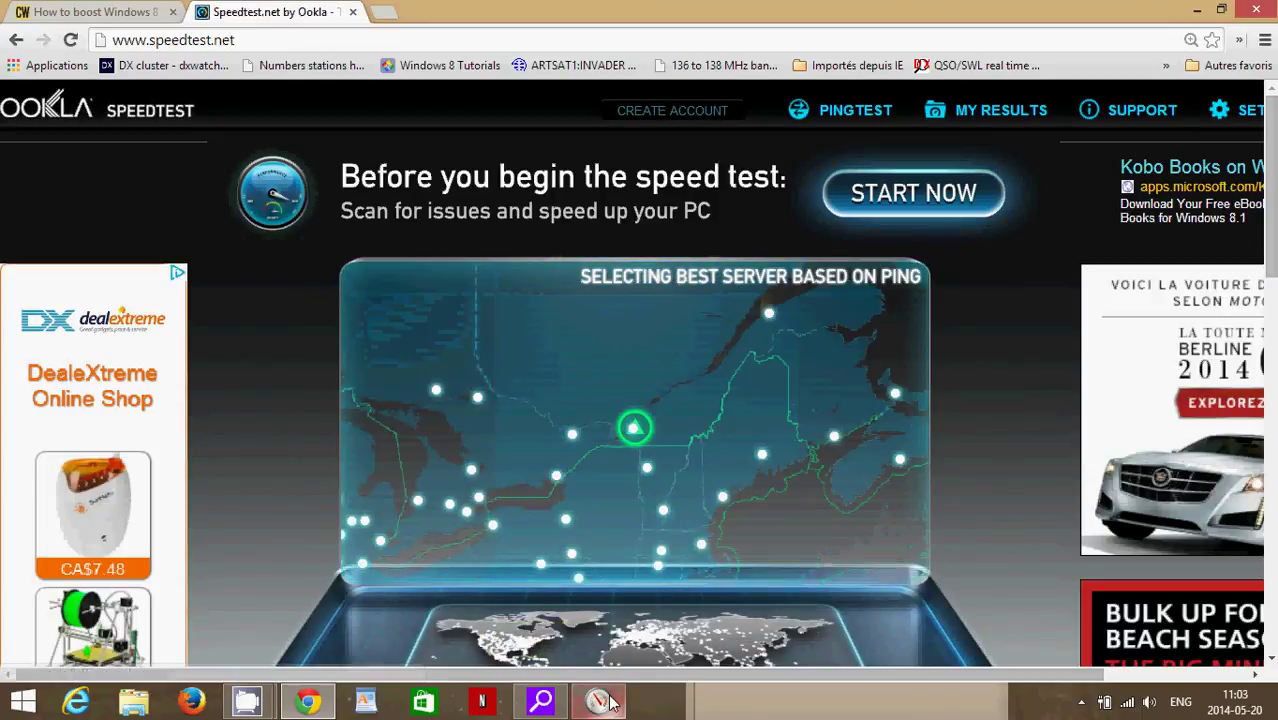
Examine the Network, TCP Connections and Wi-Fi graphs in Resource Monitor during the speed test, checking the test's progress in Google Chrome in between
mouse_move(606, 702)
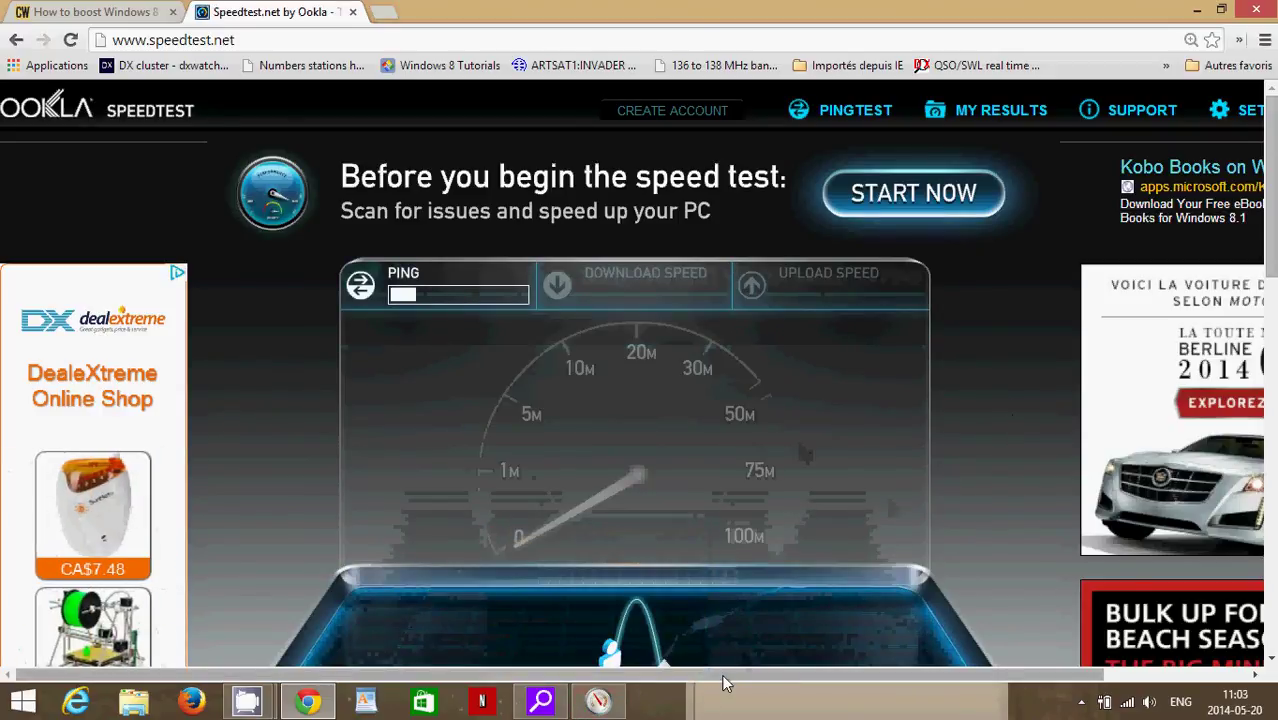
click(600, 706)
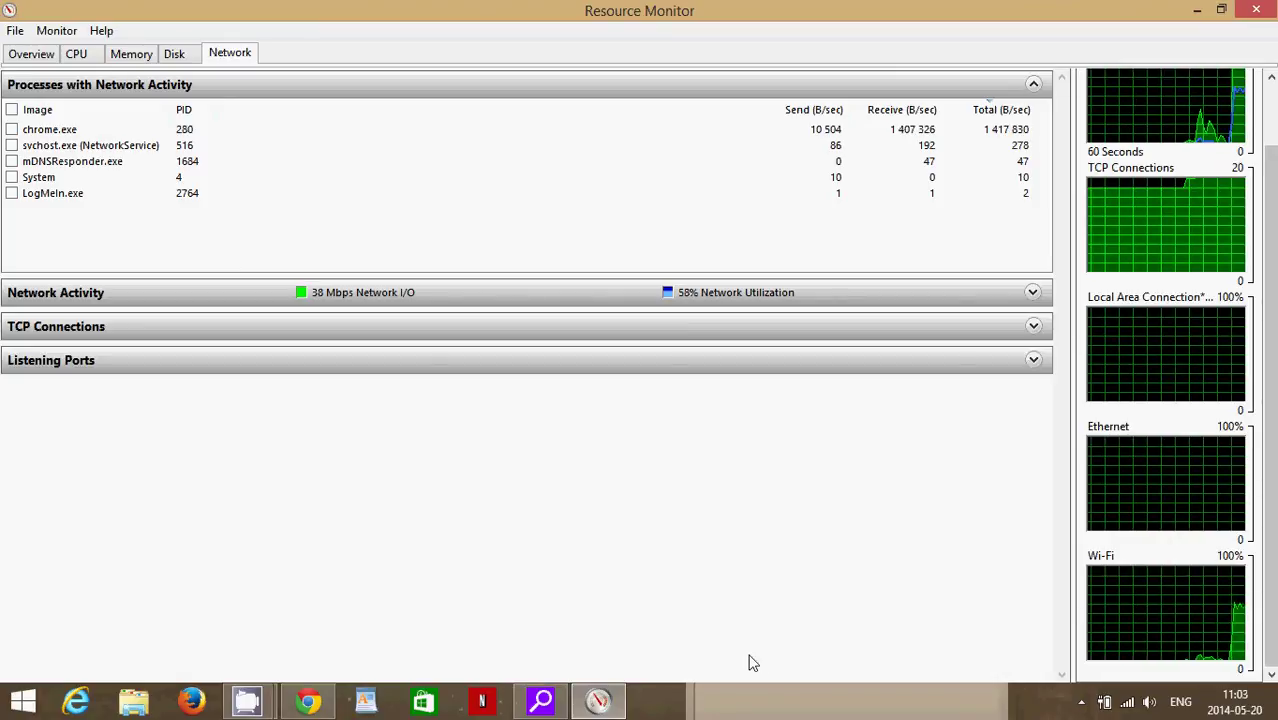
click(312, 704)
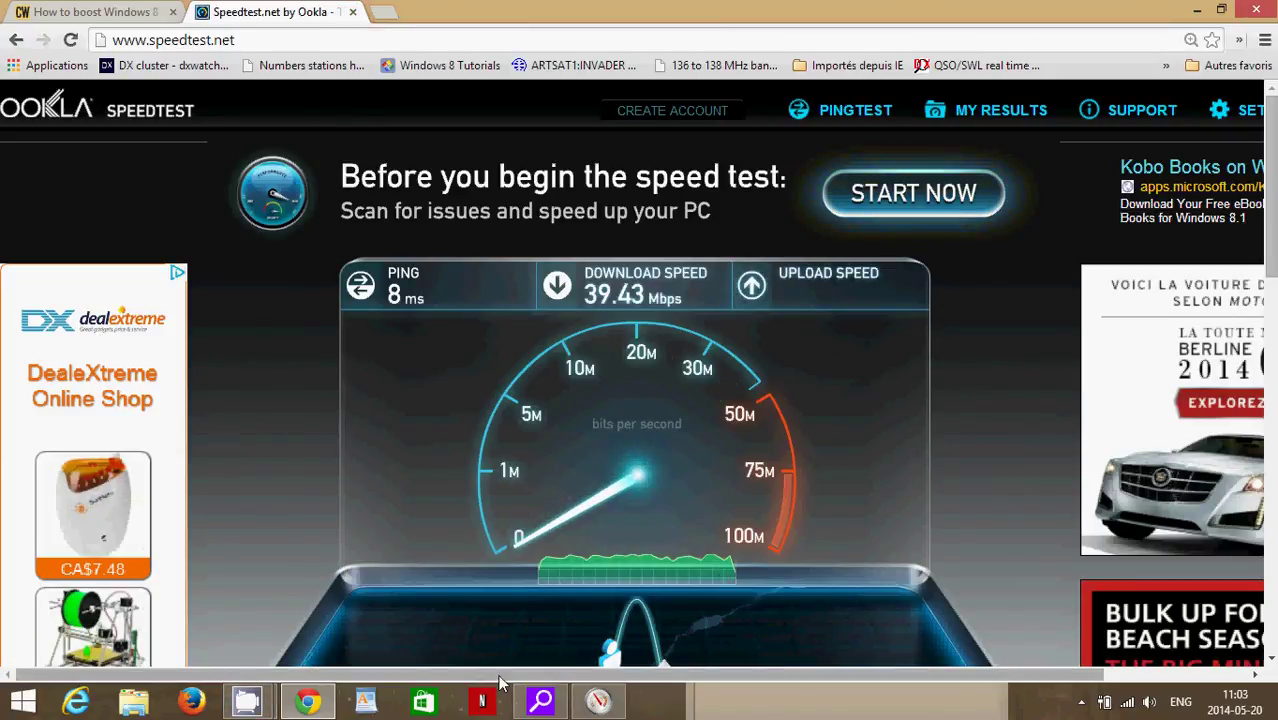
click(598, 700)
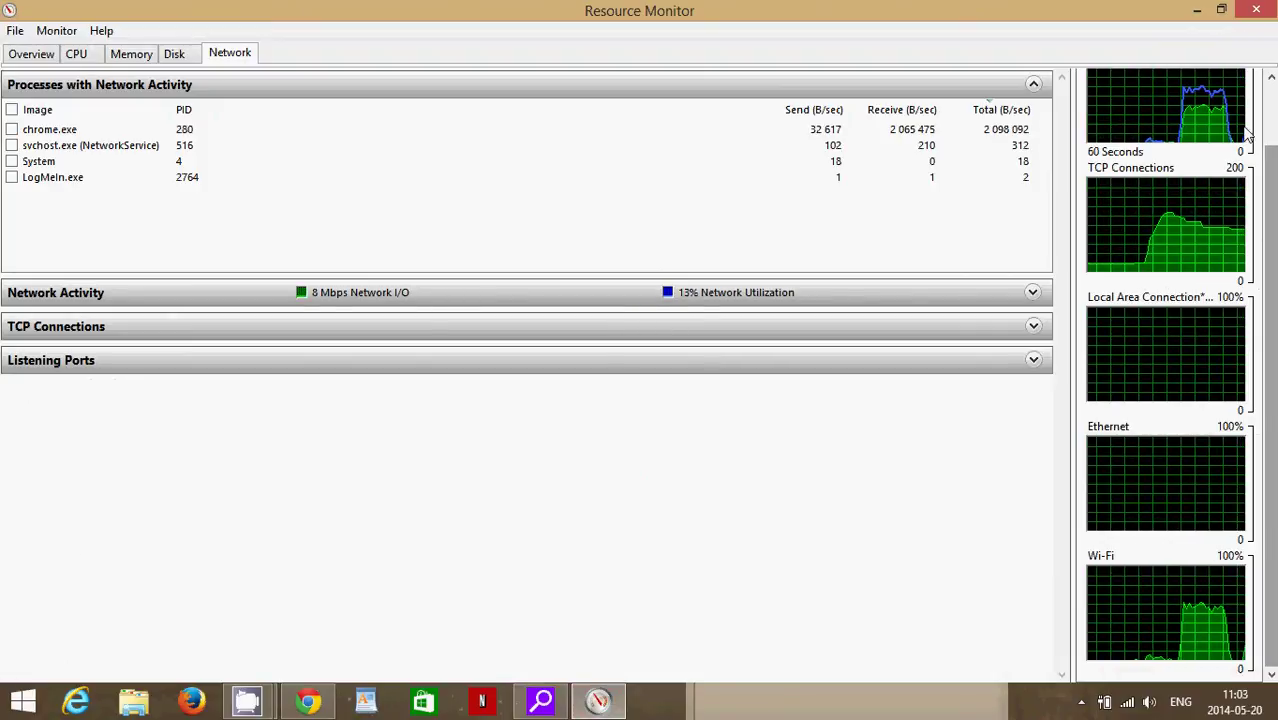
scroll(1166, 223, up, 2)
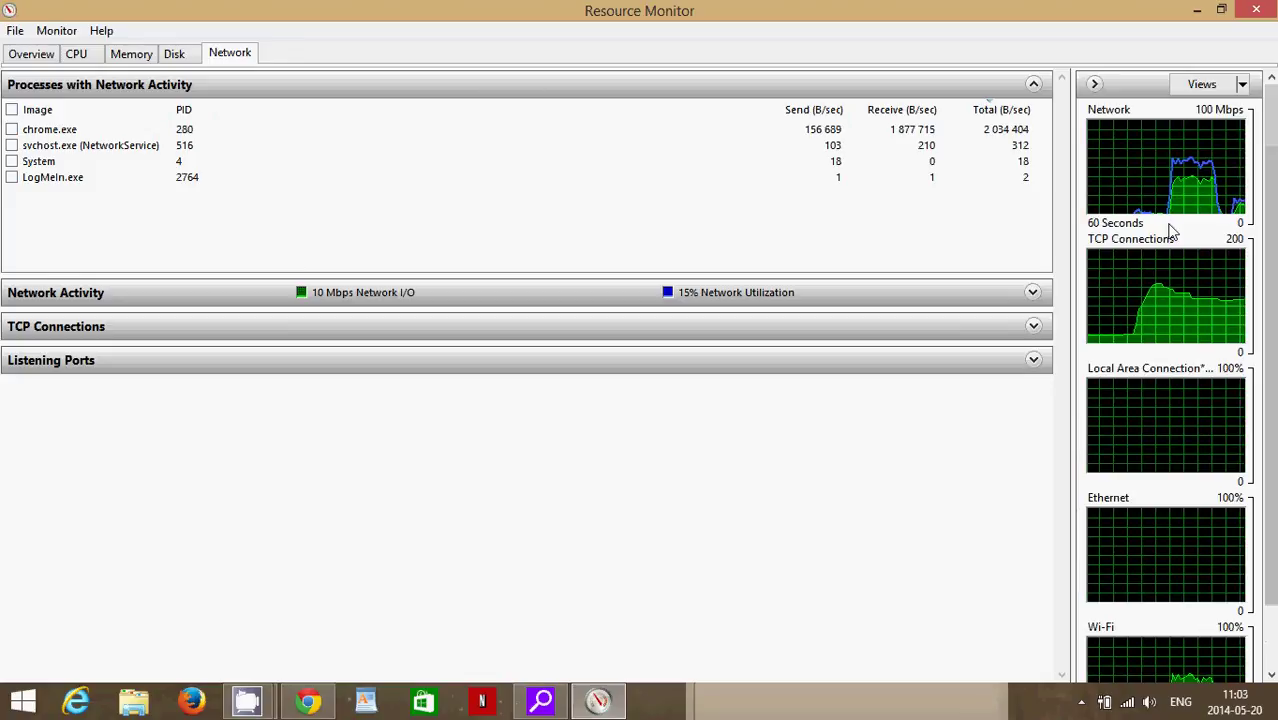
Review the resource overview, the actions available for the dwm.exe process and the detailed CPU view, ending back on the overview
click(20, 56)
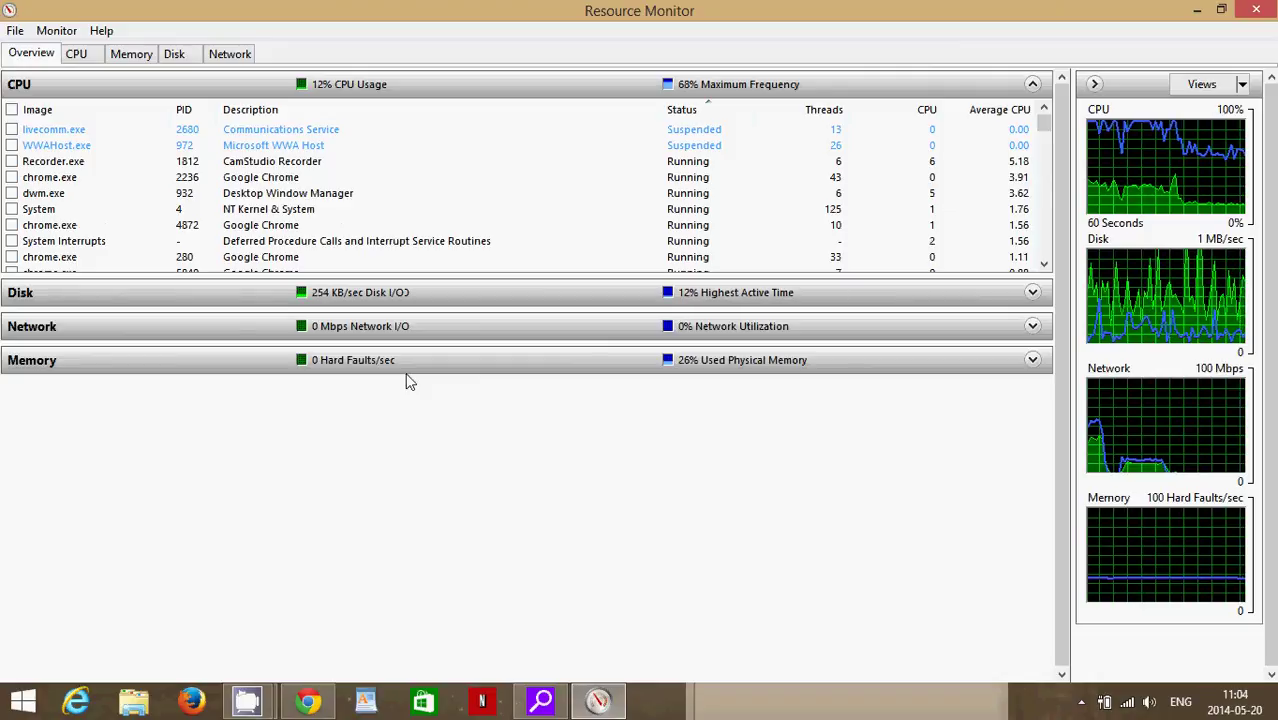
right_click(625, 183)
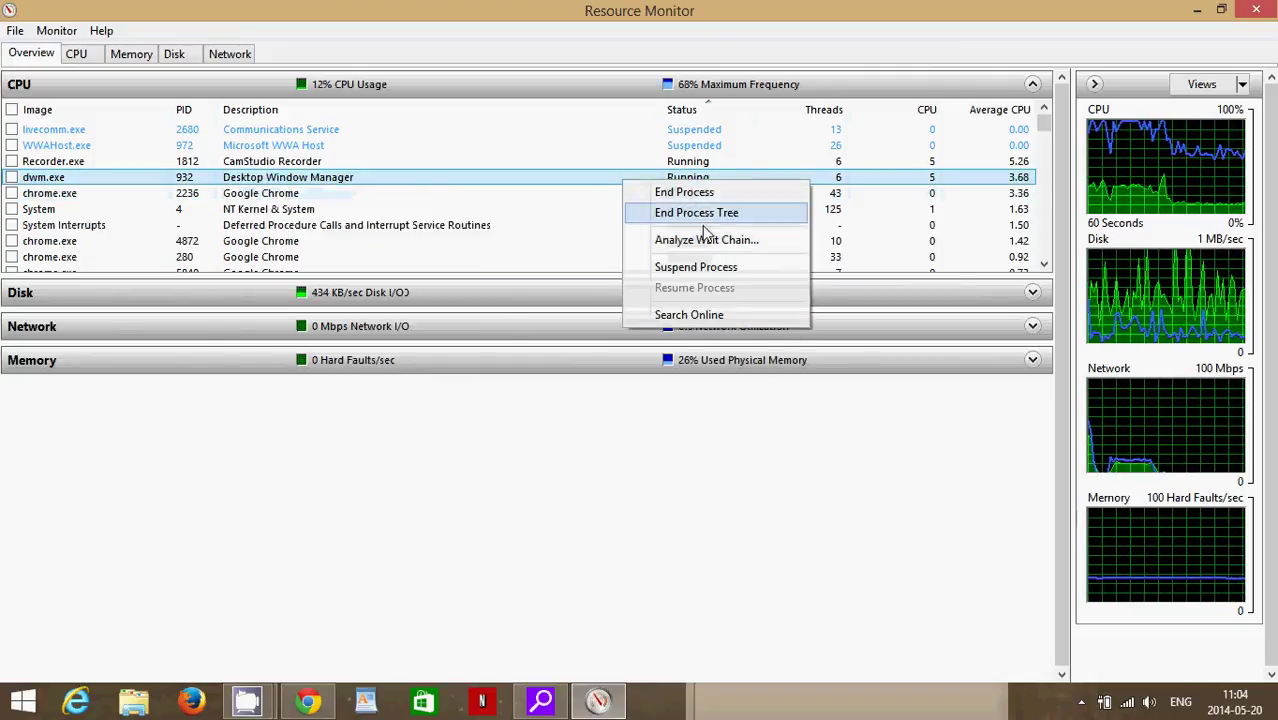
click(743, 24)
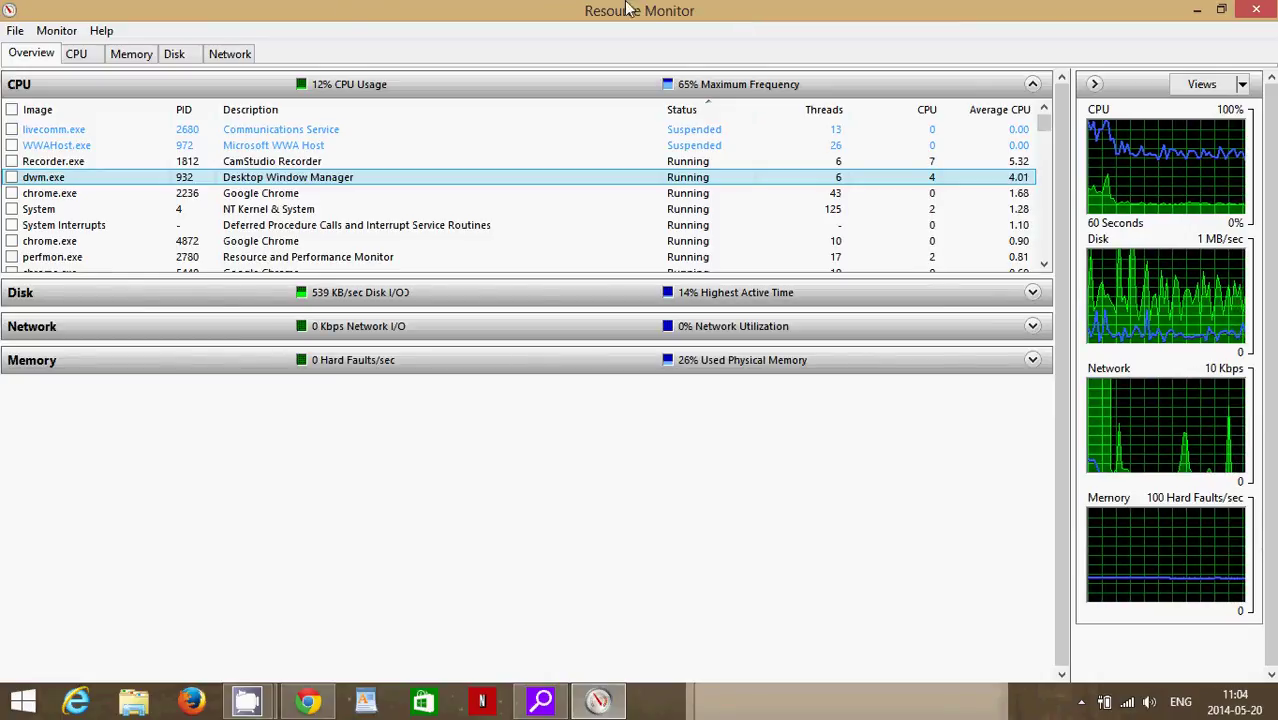
click(77, 55)
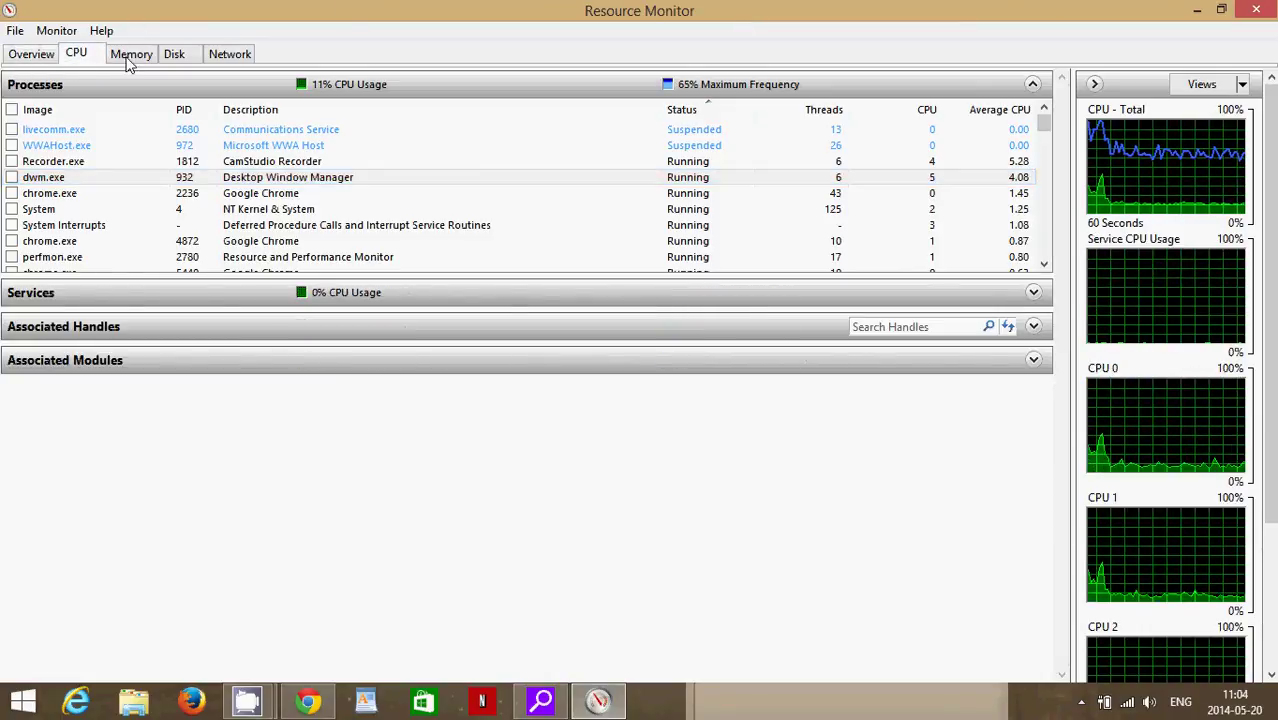
click(7, 57)
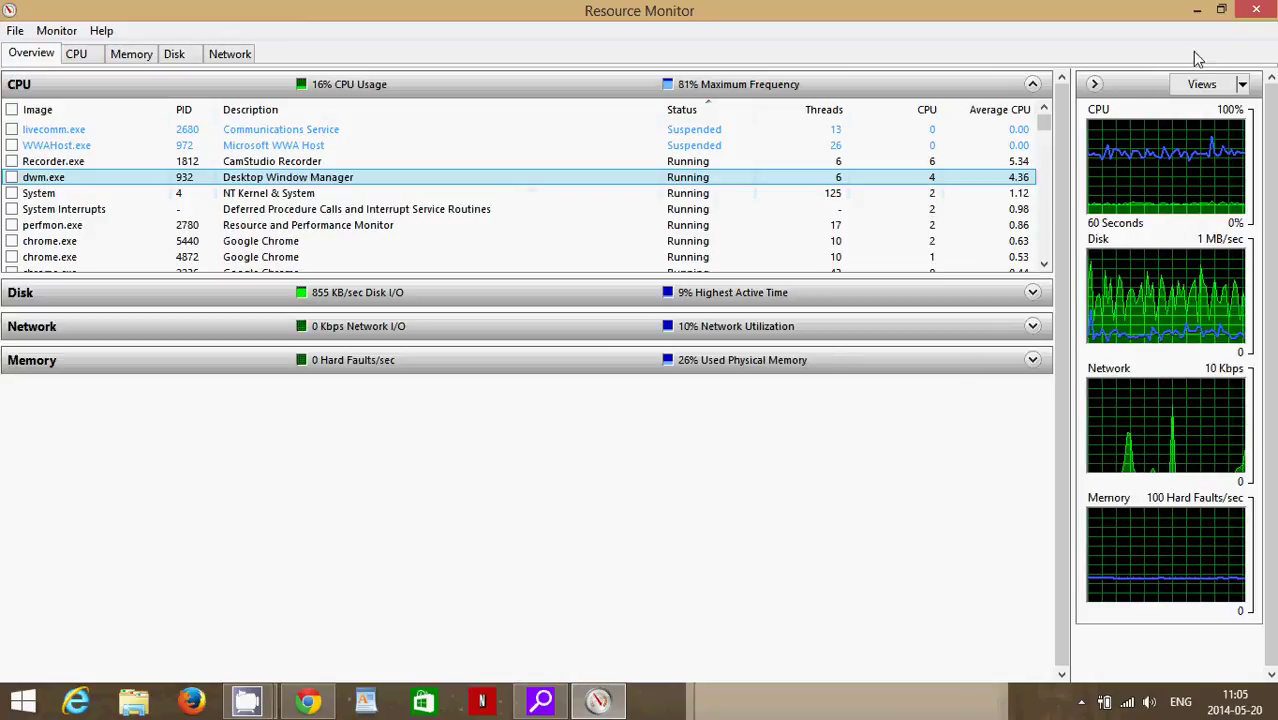
Close Resource Monitor and minimize the Google Chrome window to show the desktop
click(1257, 14)
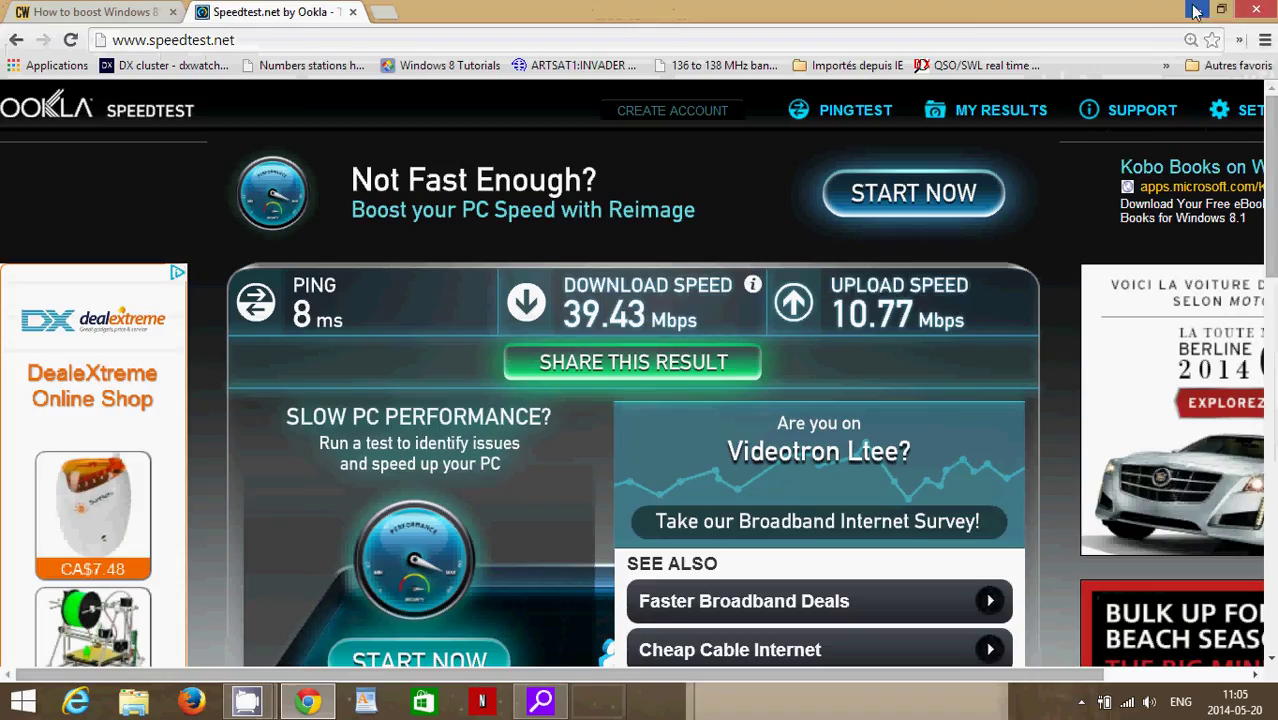
click(1196, 10)
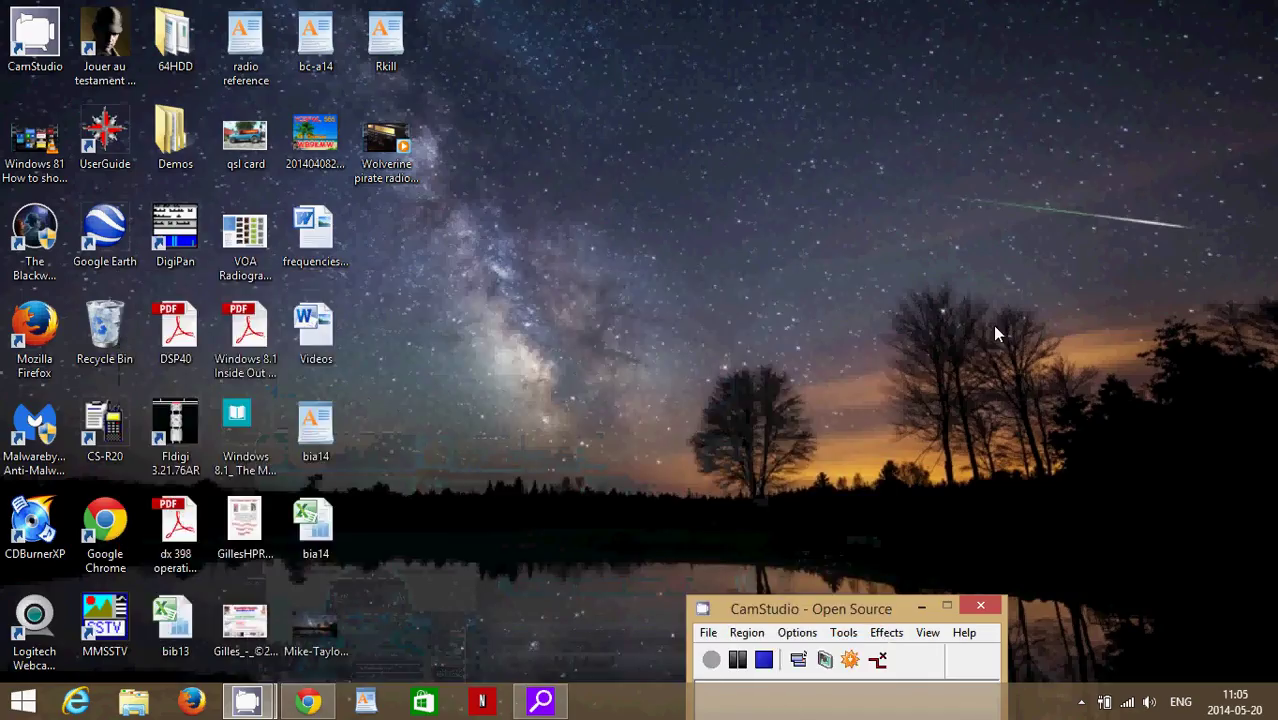